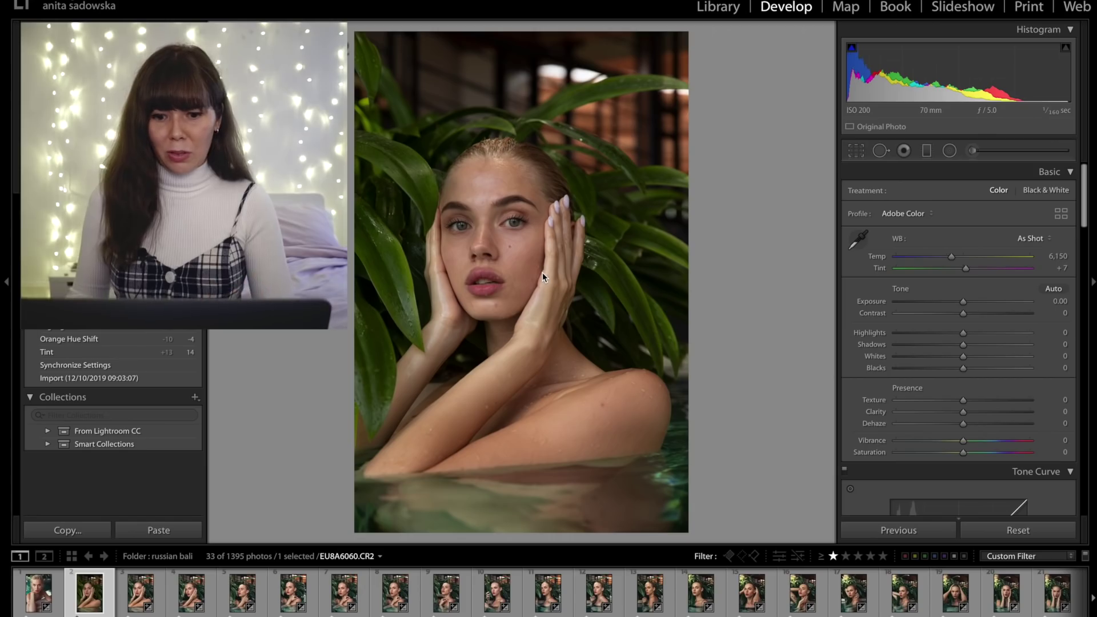
Change the photo's profile to Camera Portrait from the Camera Matching profiles.
click(517, 252)
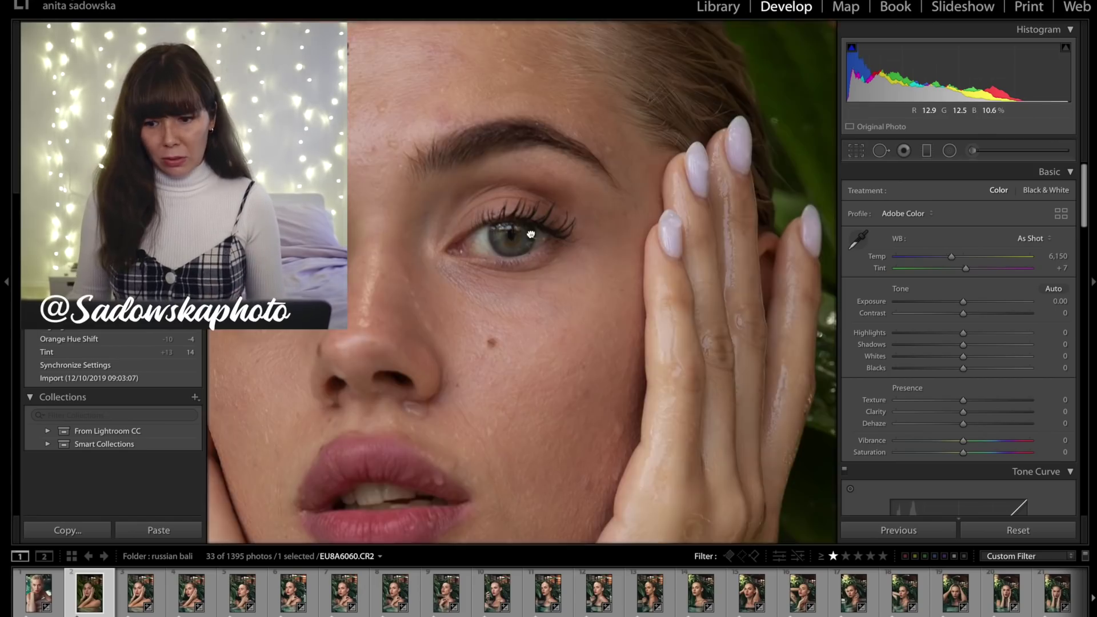
click(532, 234)
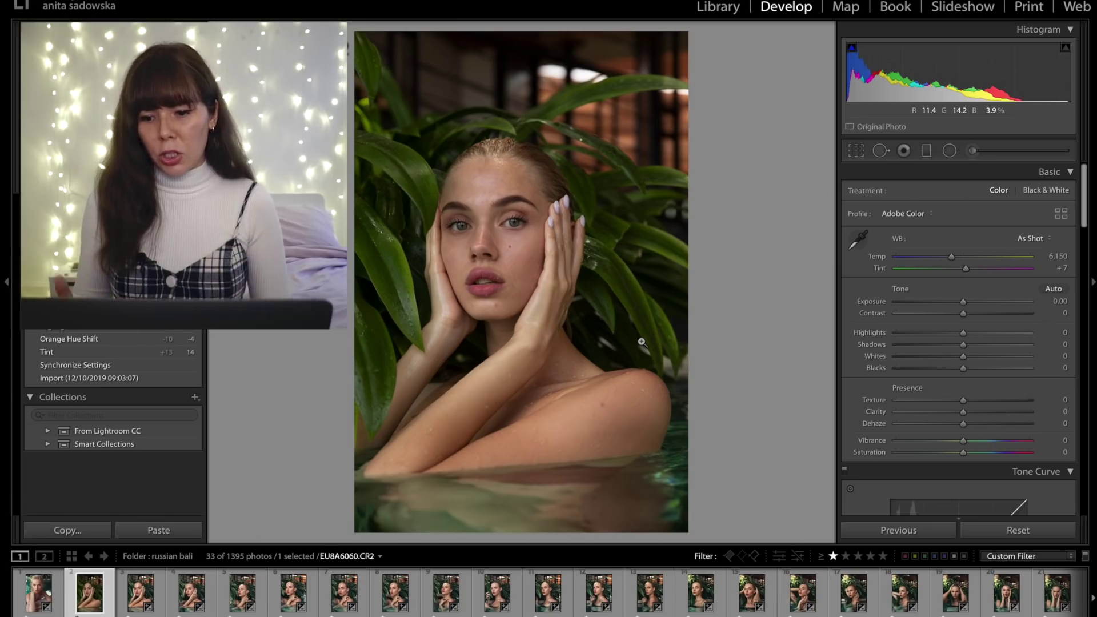
click(904, 214)
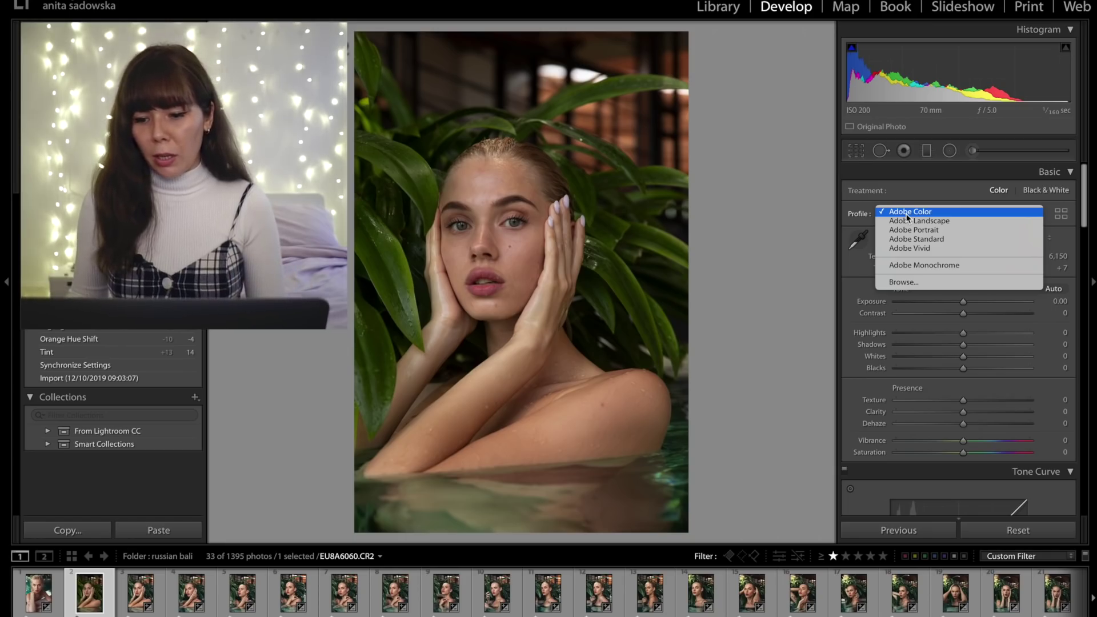
click(914, 282)
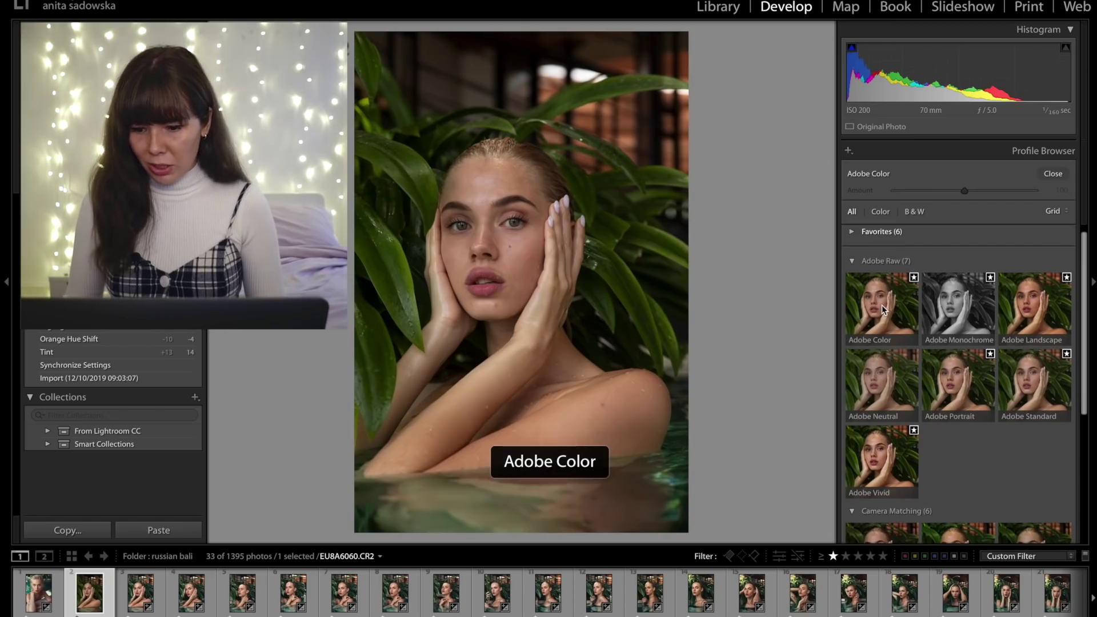
scroll(883, 305, down, 3)
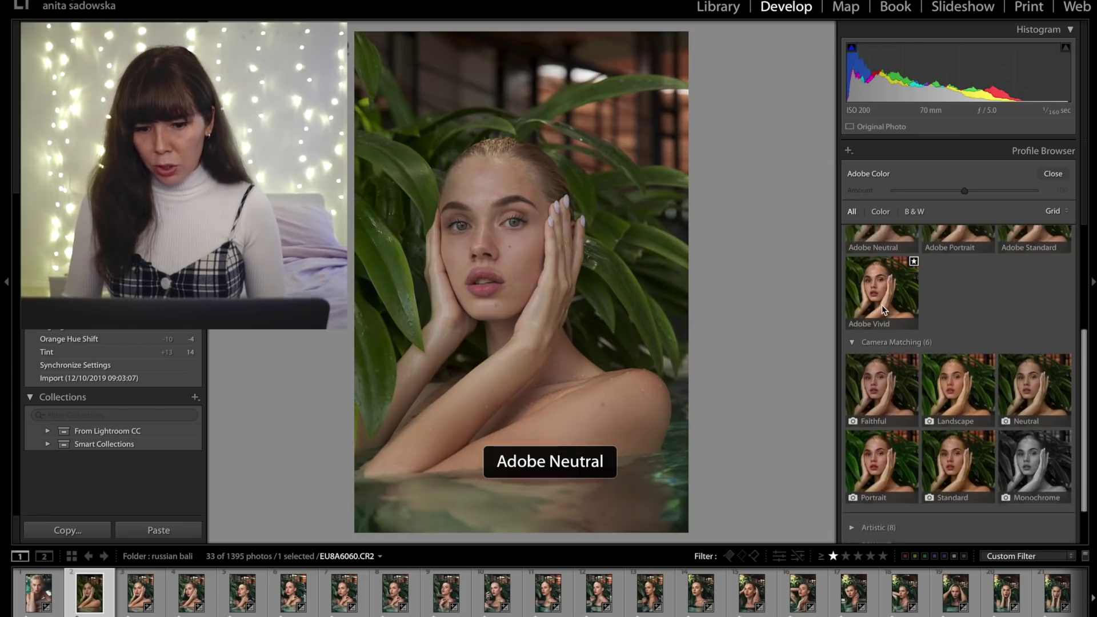
scroll(882, 304, down, 1)
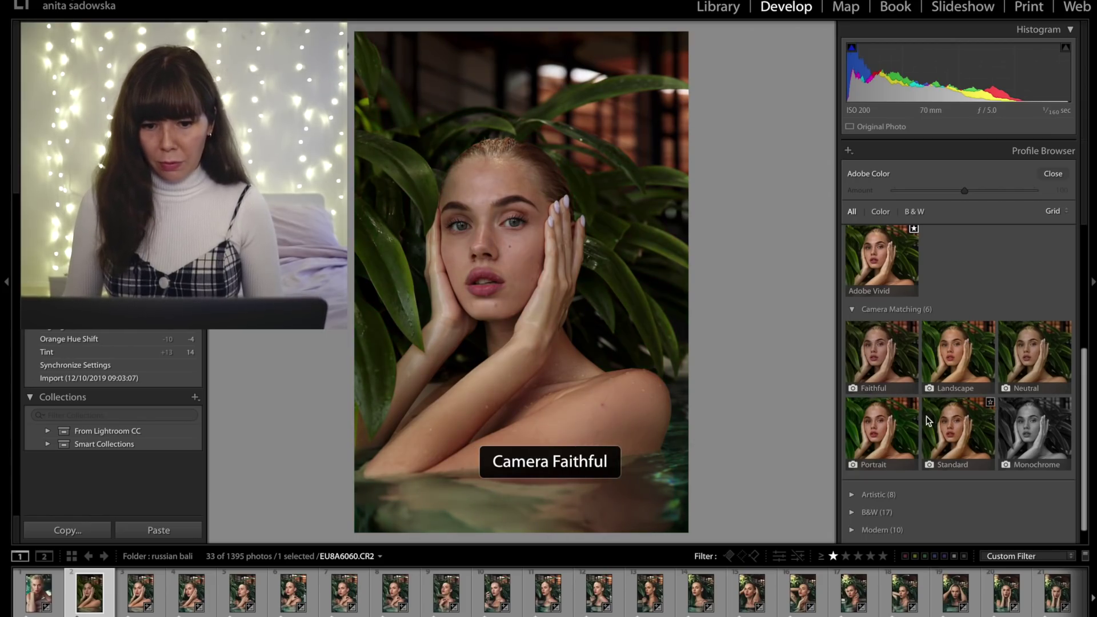
click(866, 416)
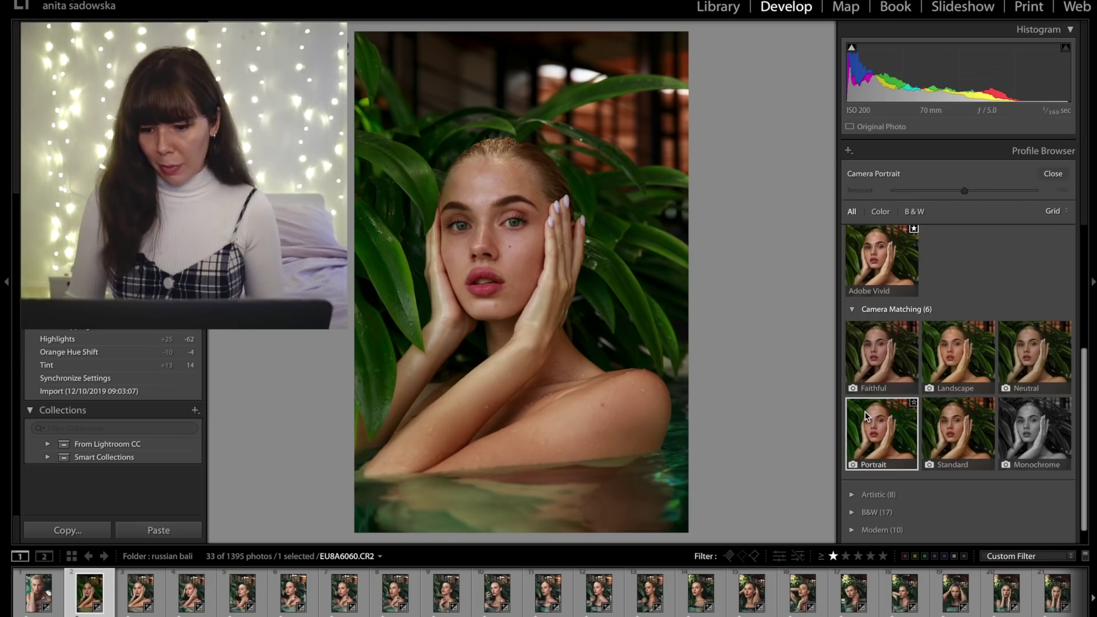
click(1050, 175)
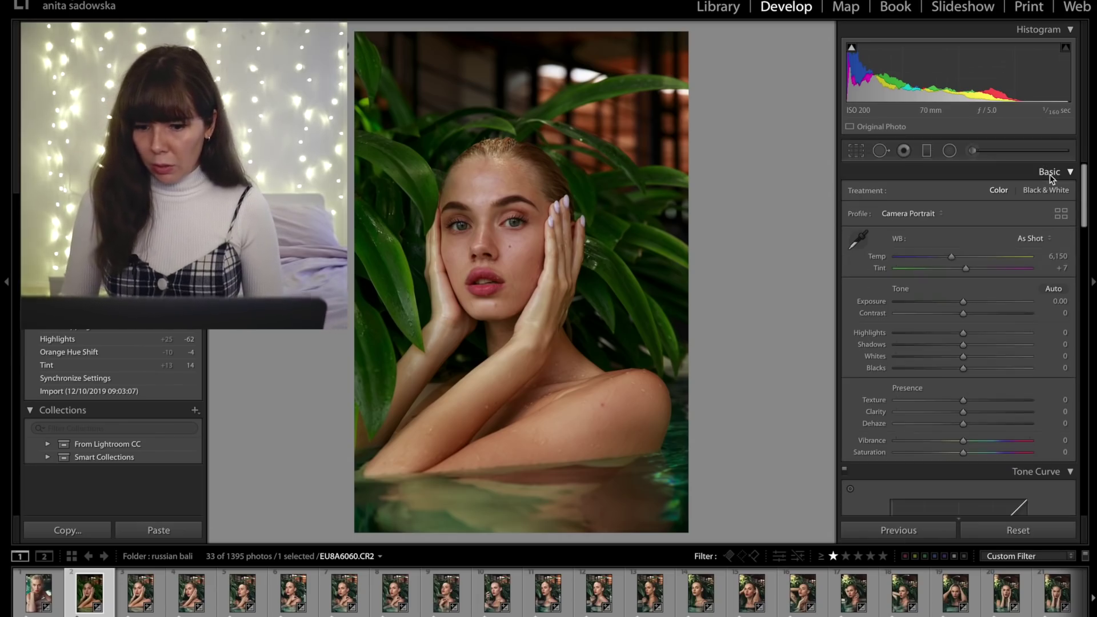
Enable lens profile corrections and set the Distortion amount to 0.
scroll(963, 350, down, 1)
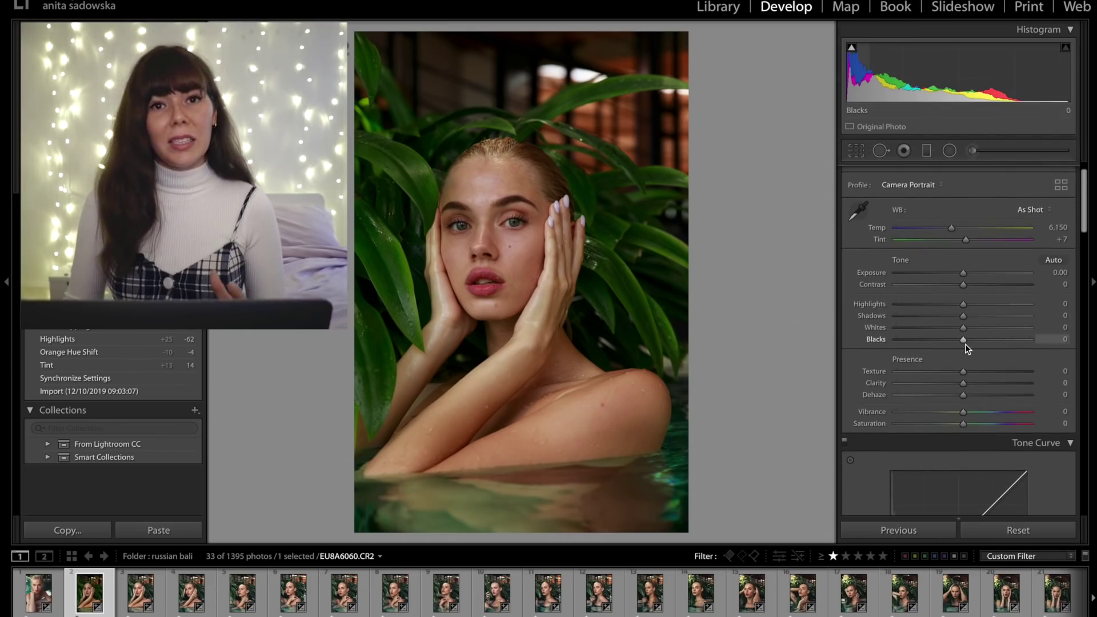
scroll(965, 345, down, 15)
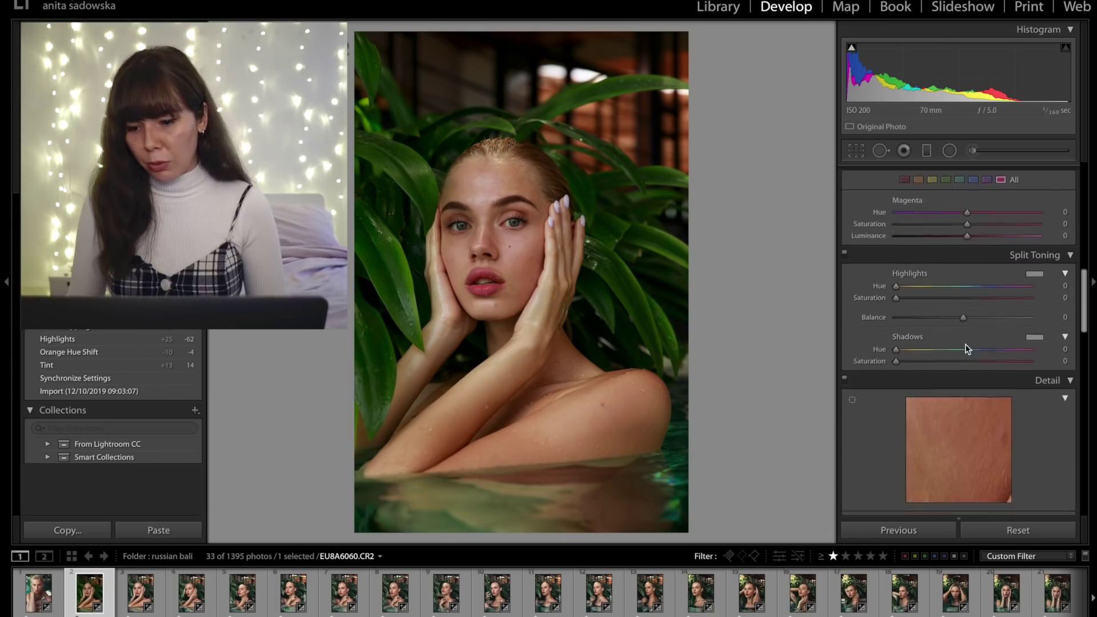
scroll(965, 344, down, 10)
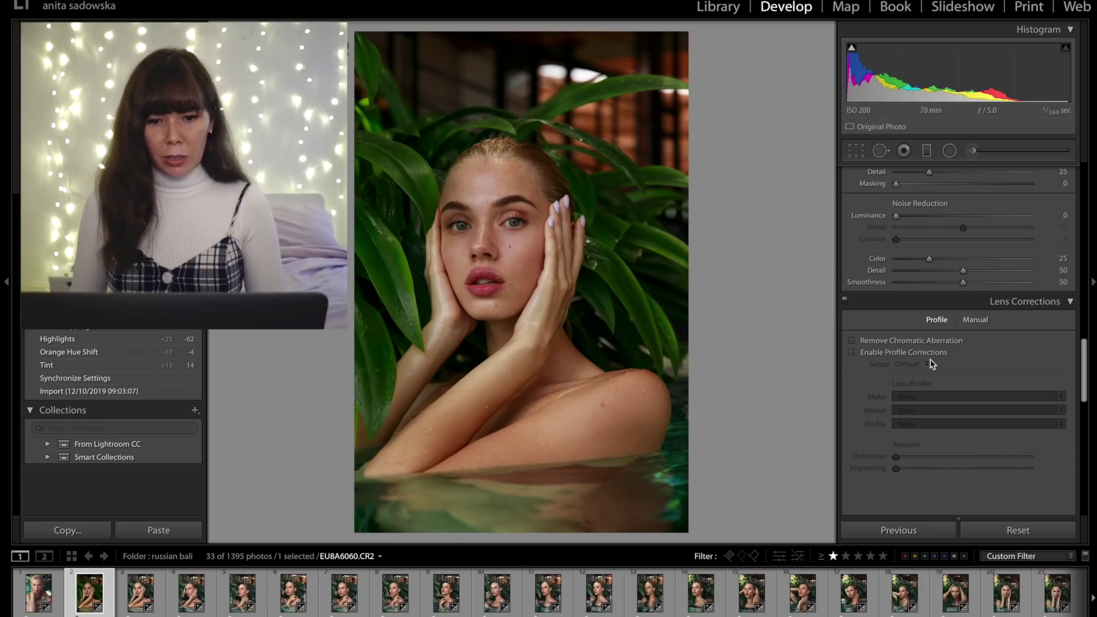
click(853, 353)
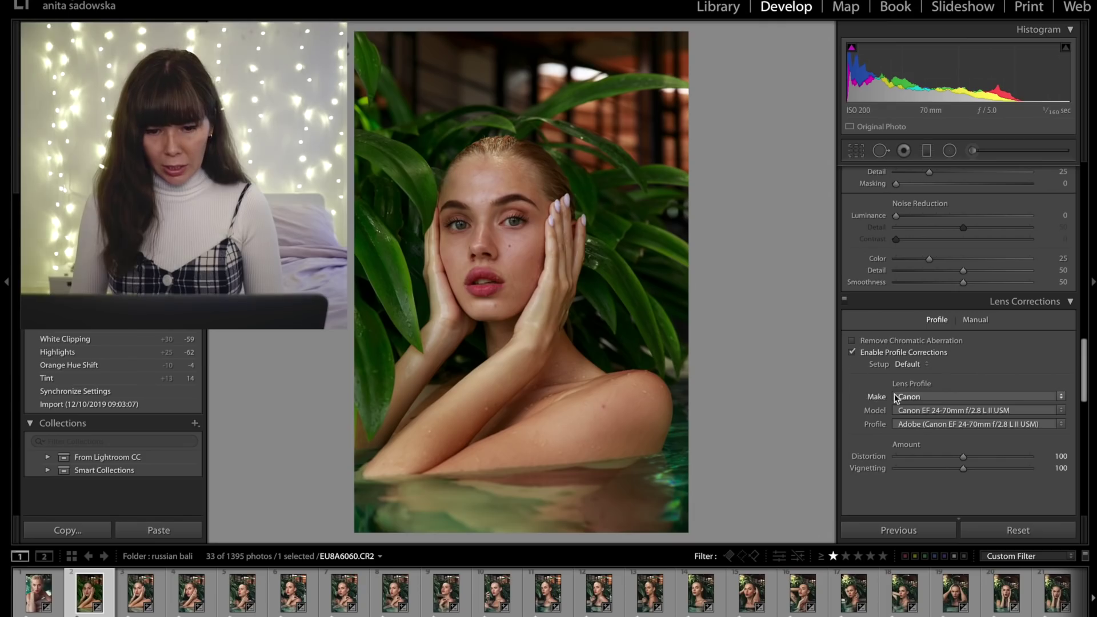
drag(963, 456, 853, 456)
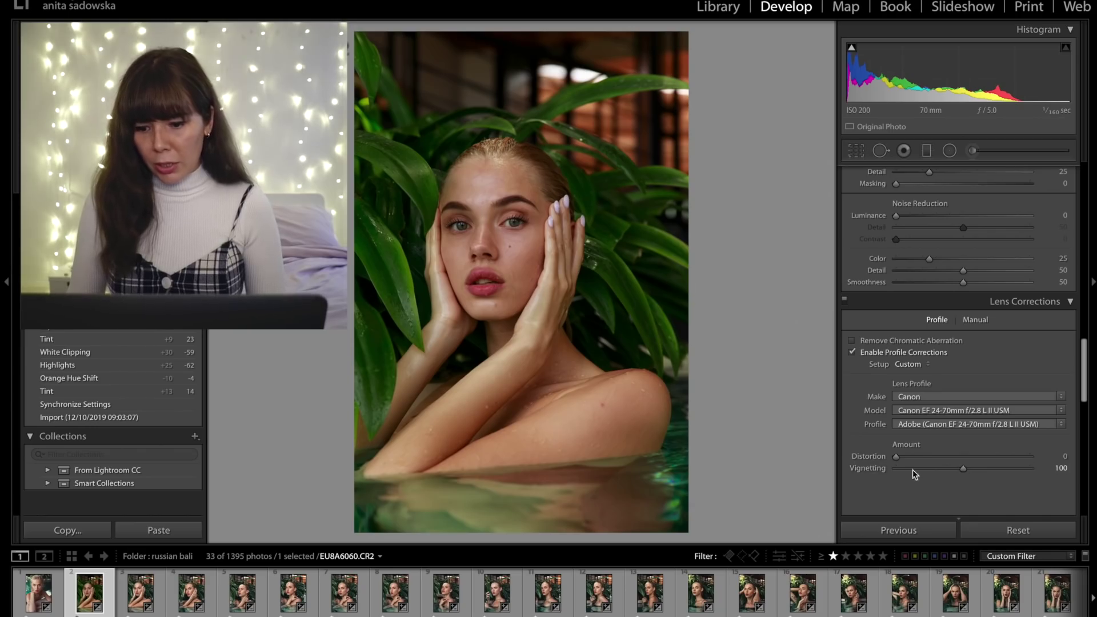
Raise the photo's Exposure to +0.20.
scroll(969, 424, up, 15)
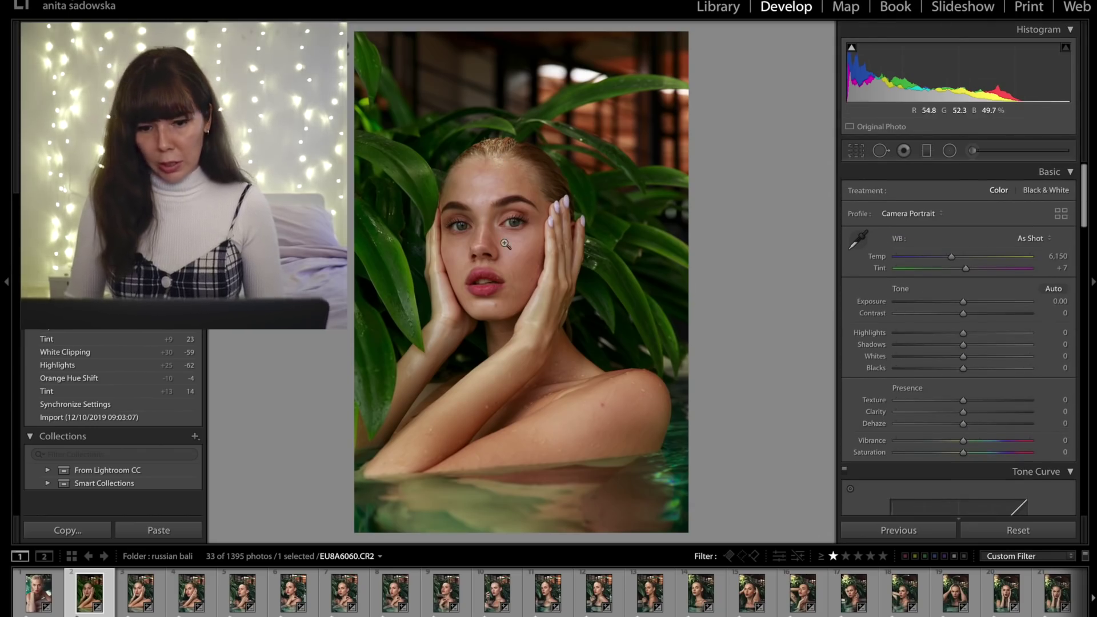
click(512, 219)
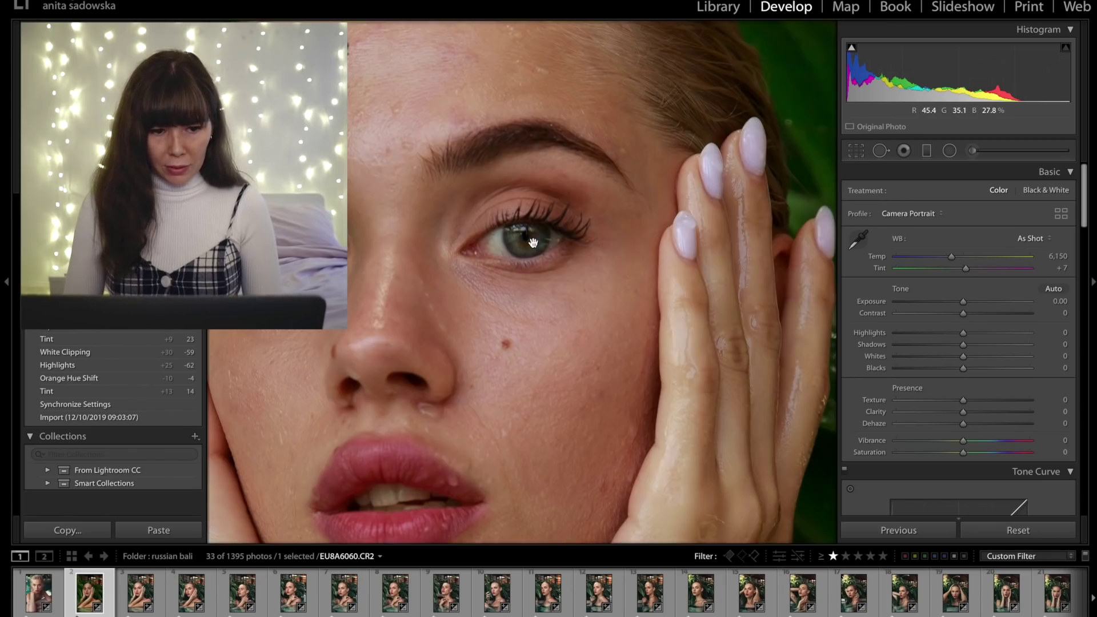
click(530, 236)
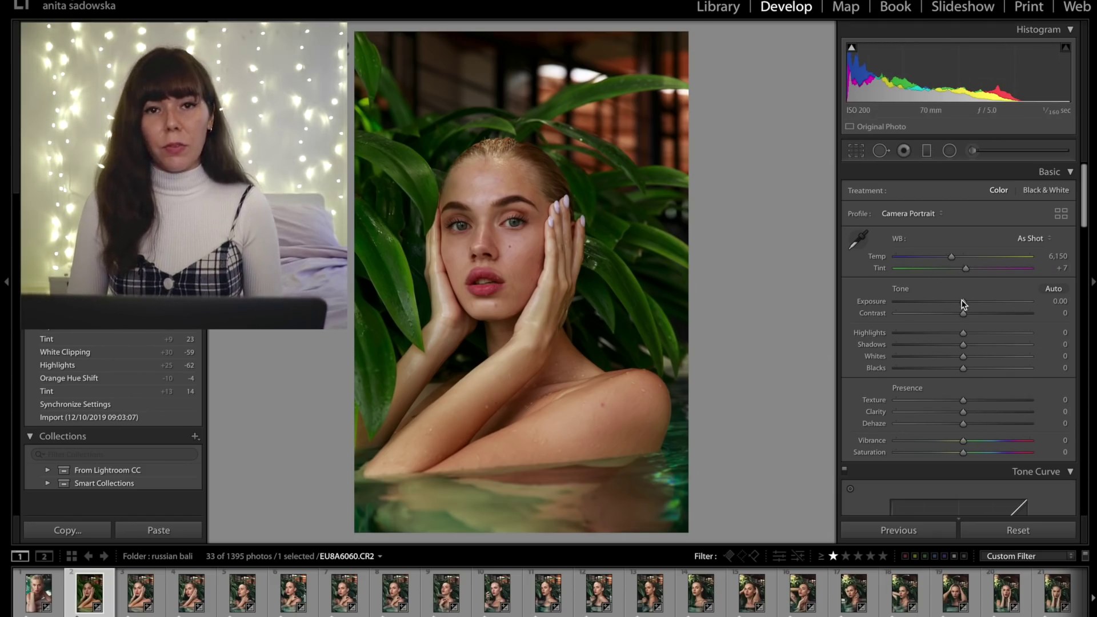
drag(963, 302, 967, 304)
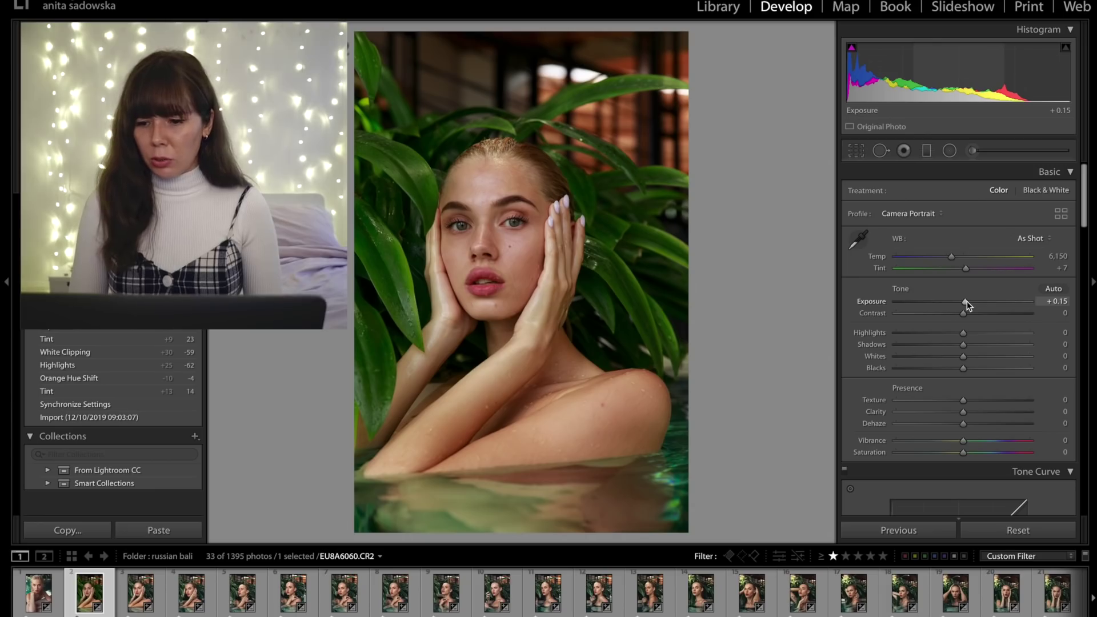
drag(967, 302, 968, 302)
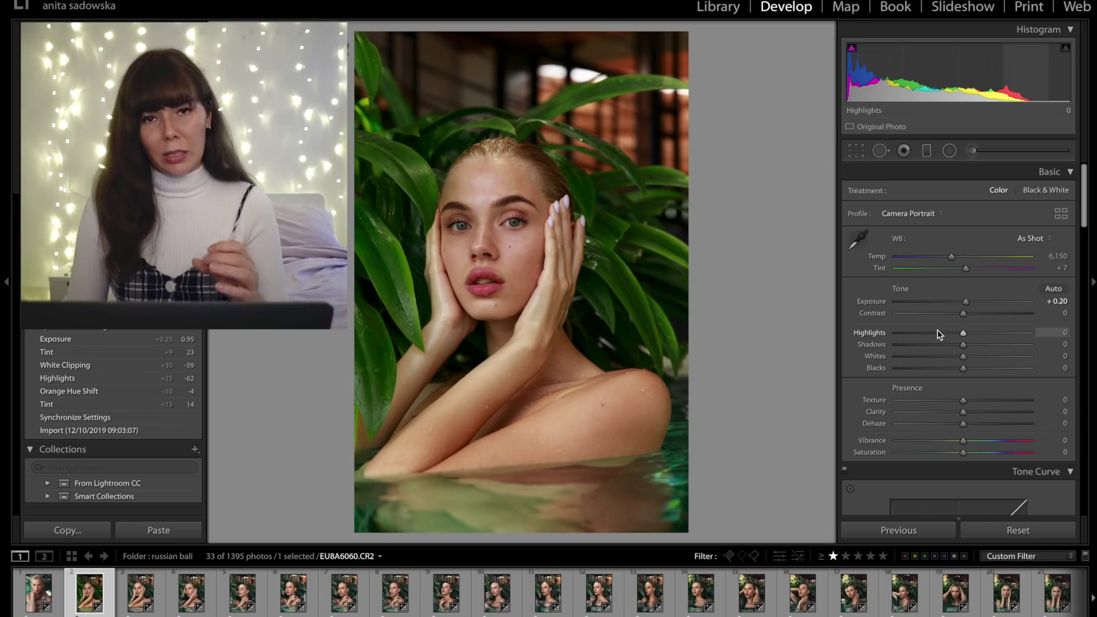
Lower Highlights and Whites to −60 each and raise Shadows to +35.
drag(941, 331, 848, 346)
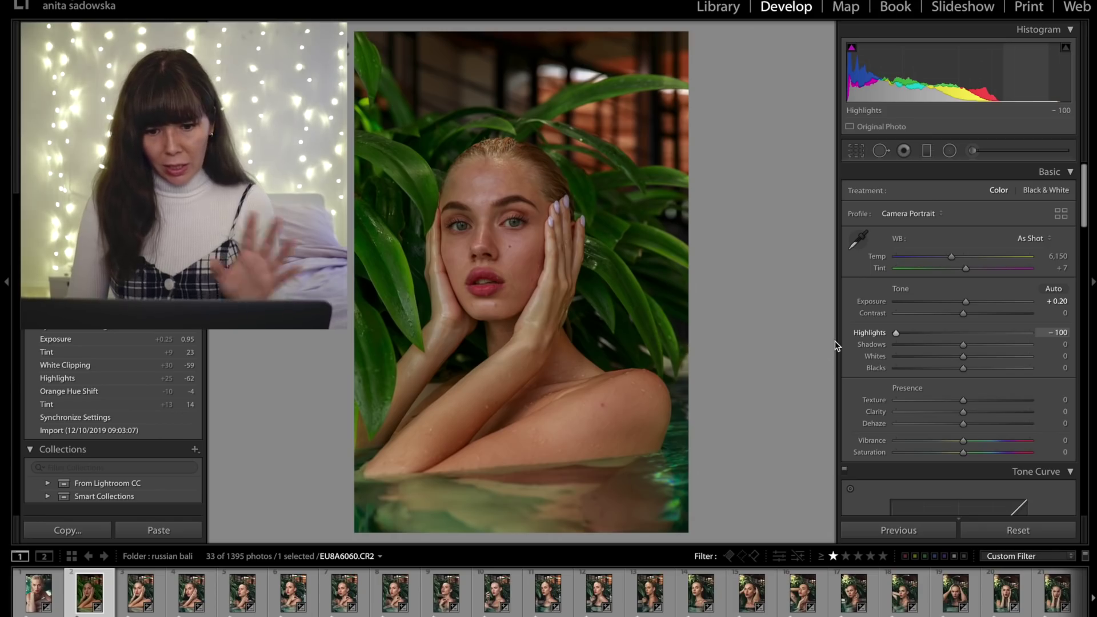
drag(836, 345, 923, 359)
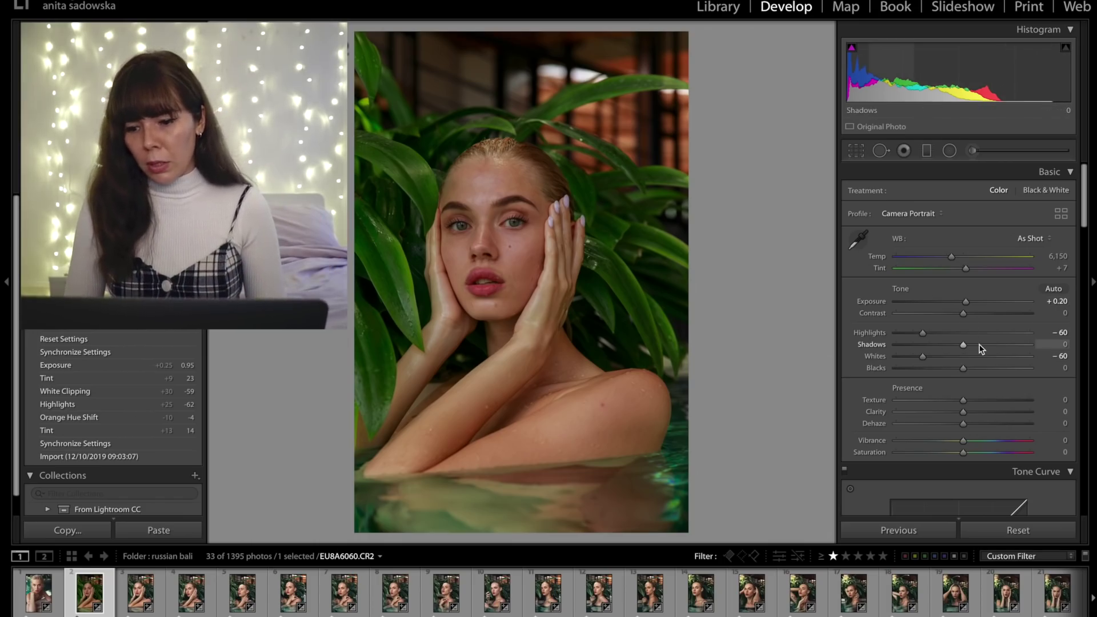
drag(980, 345, 990, 344)
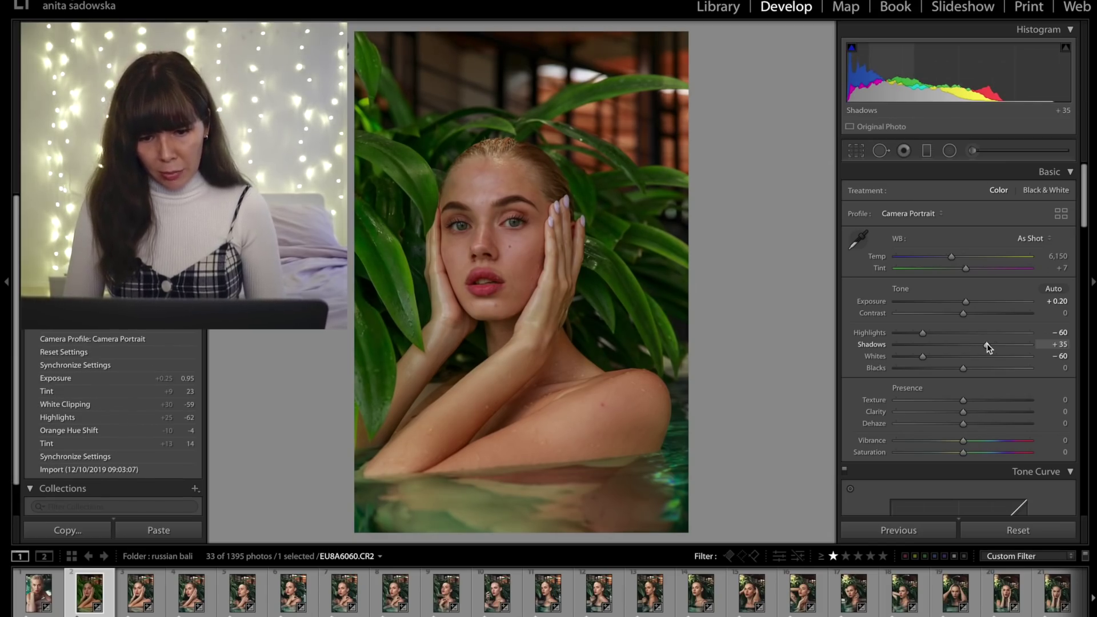
Raise the Blacks to +40 to lighten the darkest areas of the photo.
click(986, 369)
mouse_move(988, 370)
mouse_down()
mouse_move(972, 372)
mouse_move(983, 372)
mouse_up()
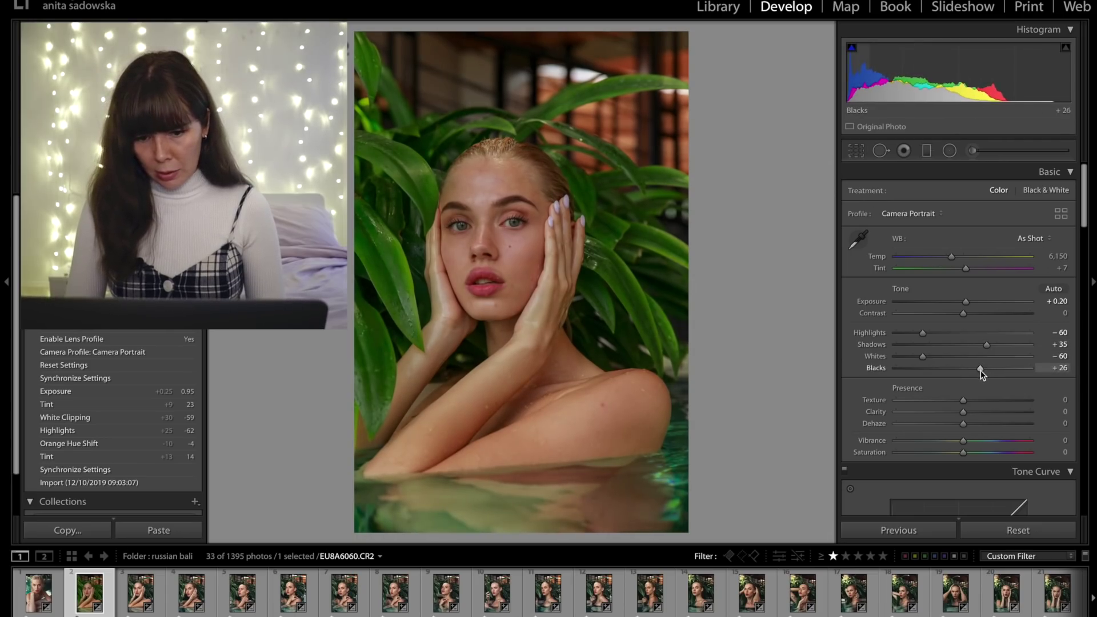
drag(982, 371, 983, 370)
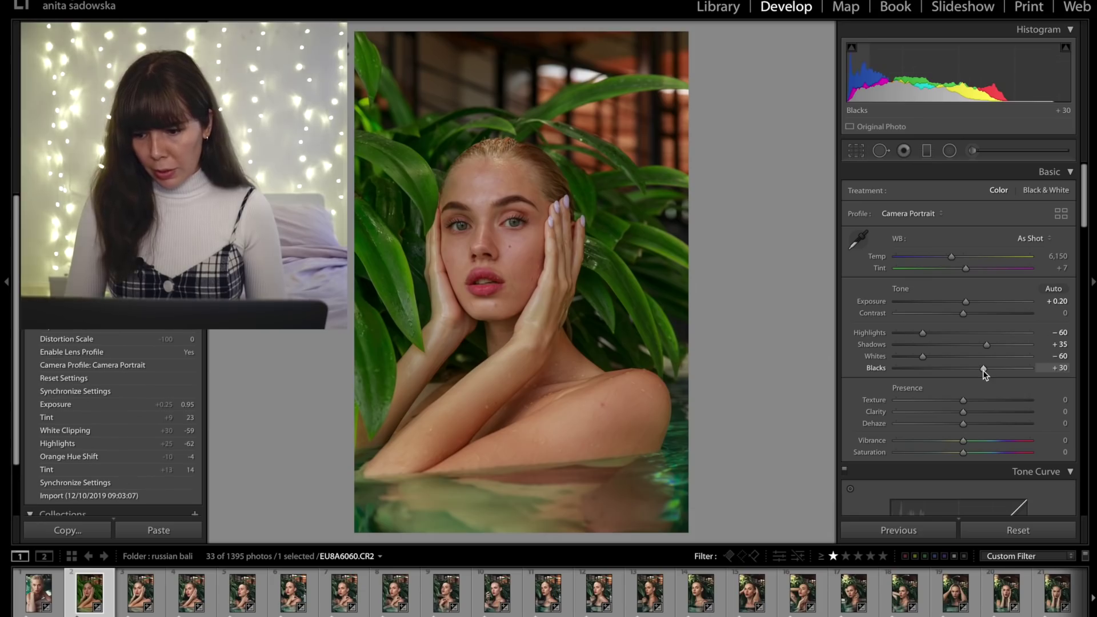
drag(987, 370, 992, 372)
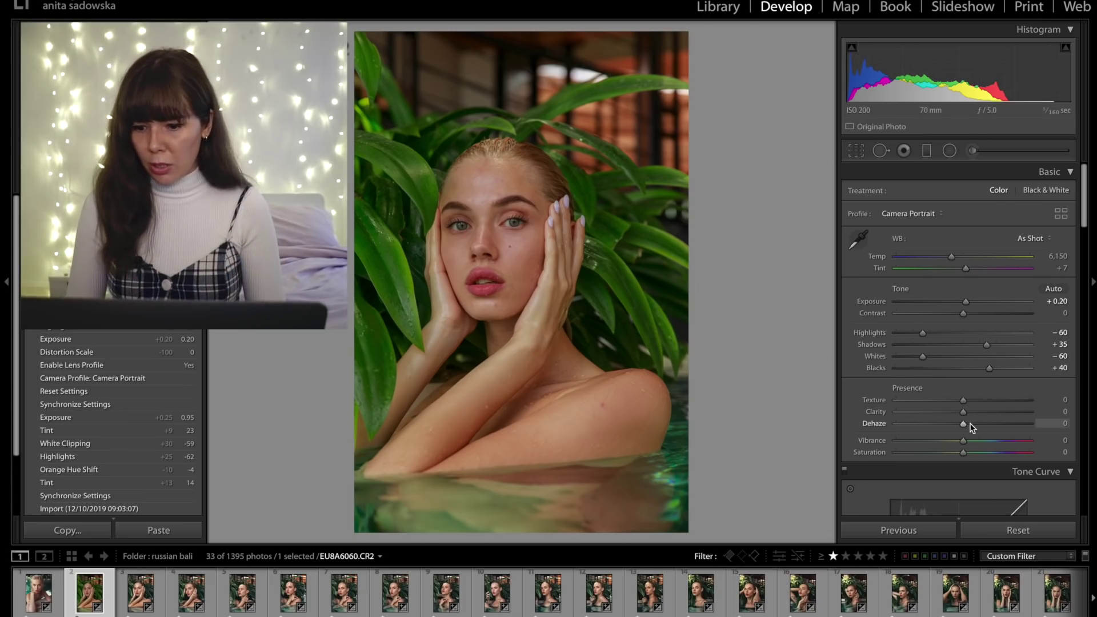
Set Dehaze to +14 and Contrast to +20, and compare the edit with the reset photo.
drag(965, 423, 975, 424)
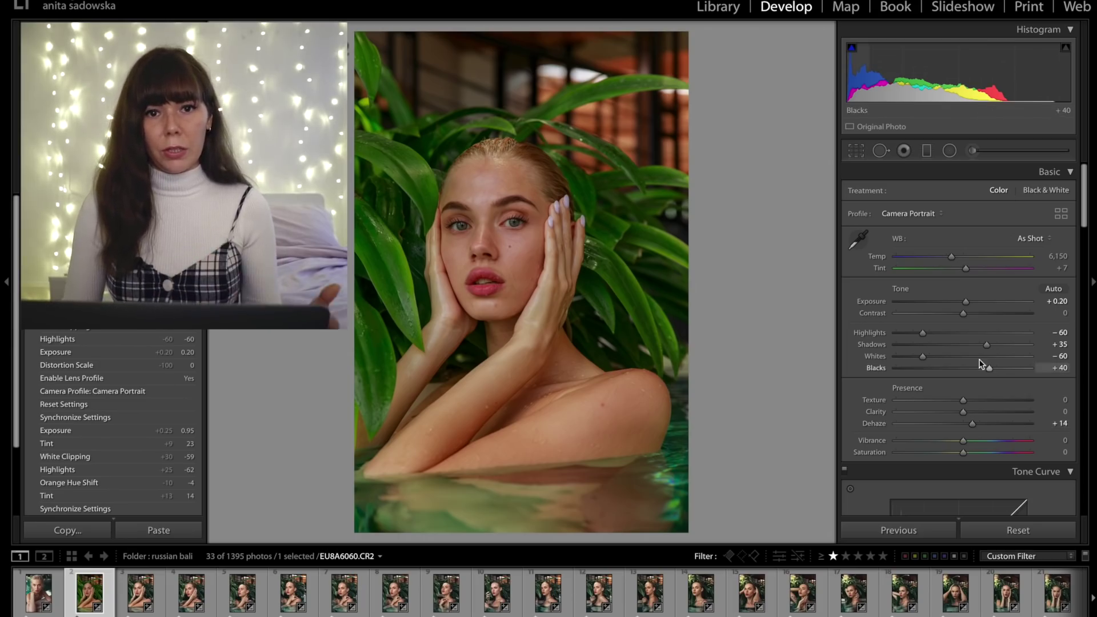
drag(964, 314, 976, 315)
click(991, 530)
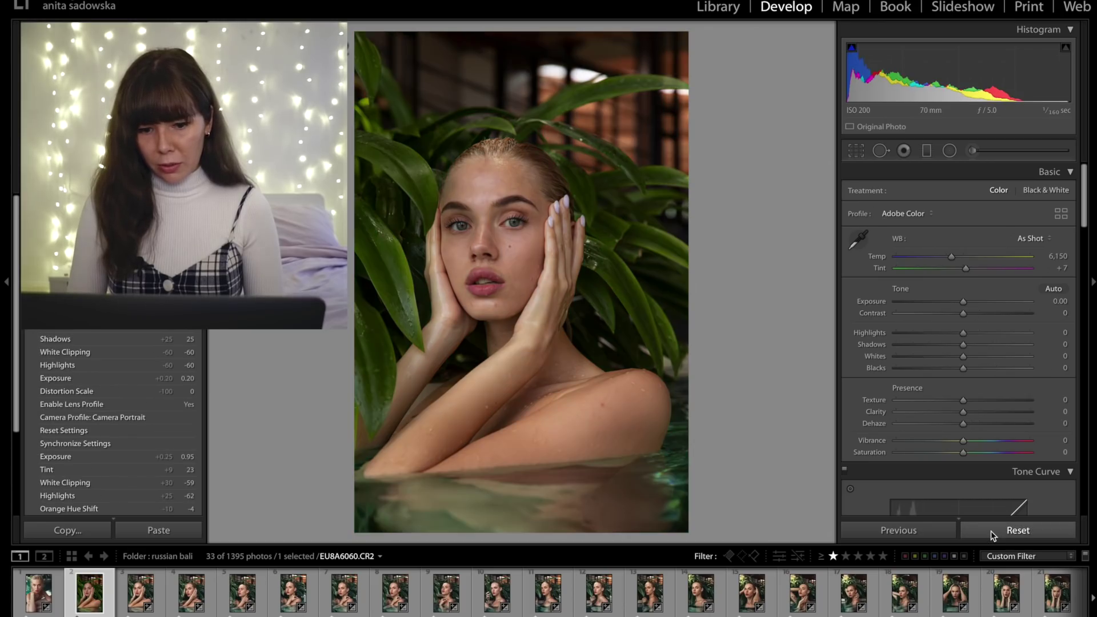
key(ctrl+z)
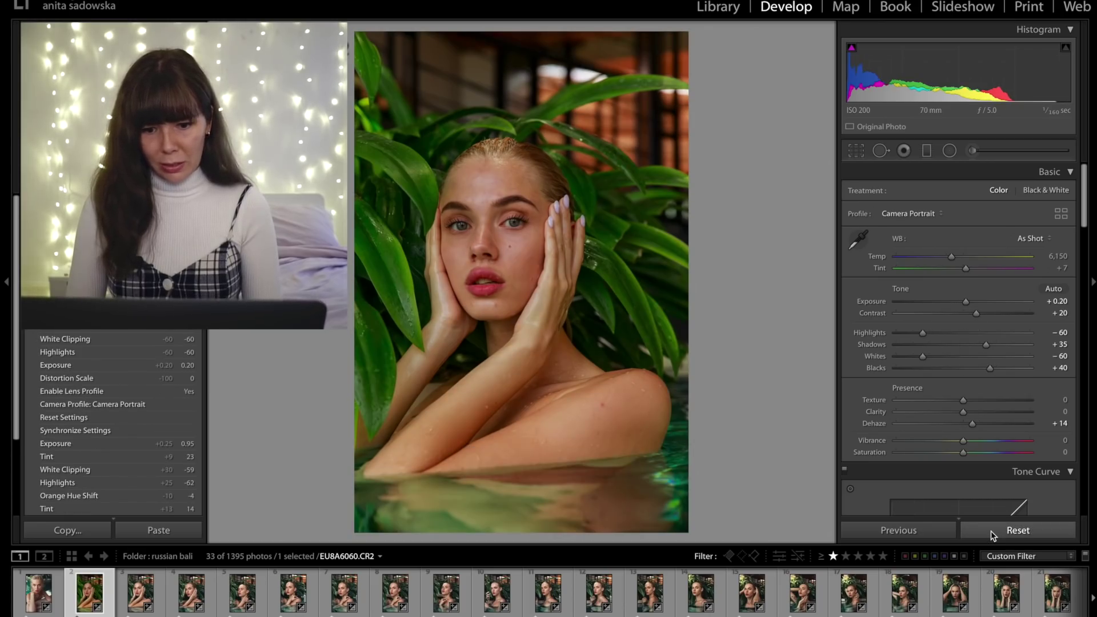
Raise Texture to +23 while checking the skin detail on the model's face.
scroll(909, 379, down, 2)
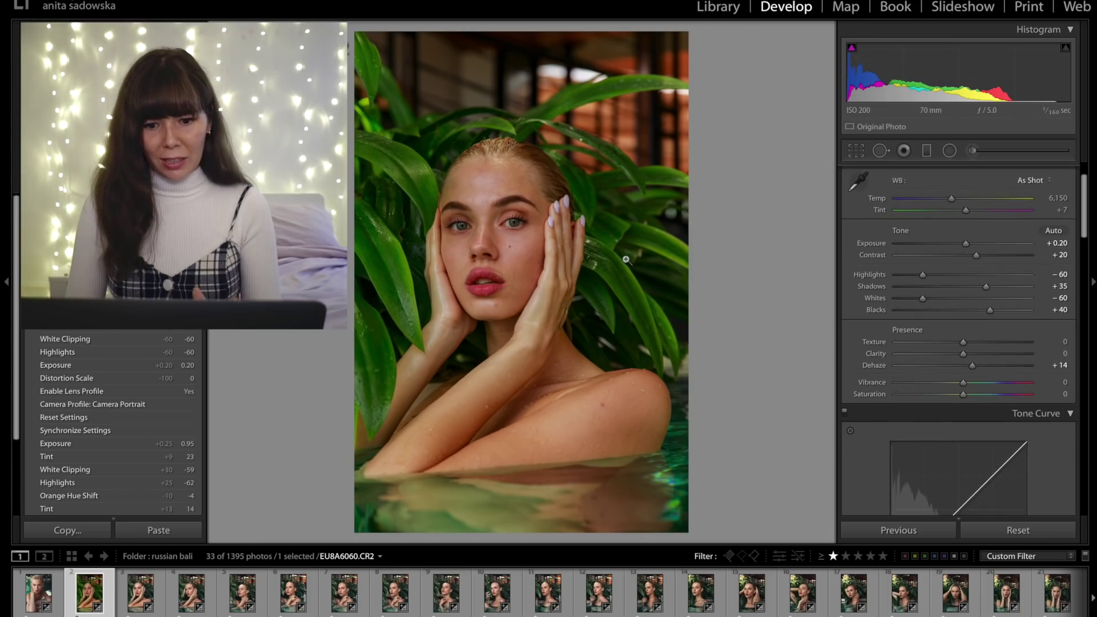
click(509, 223)
drag(533, 273, 582, 407)
drag(964, 342, 973, 341)
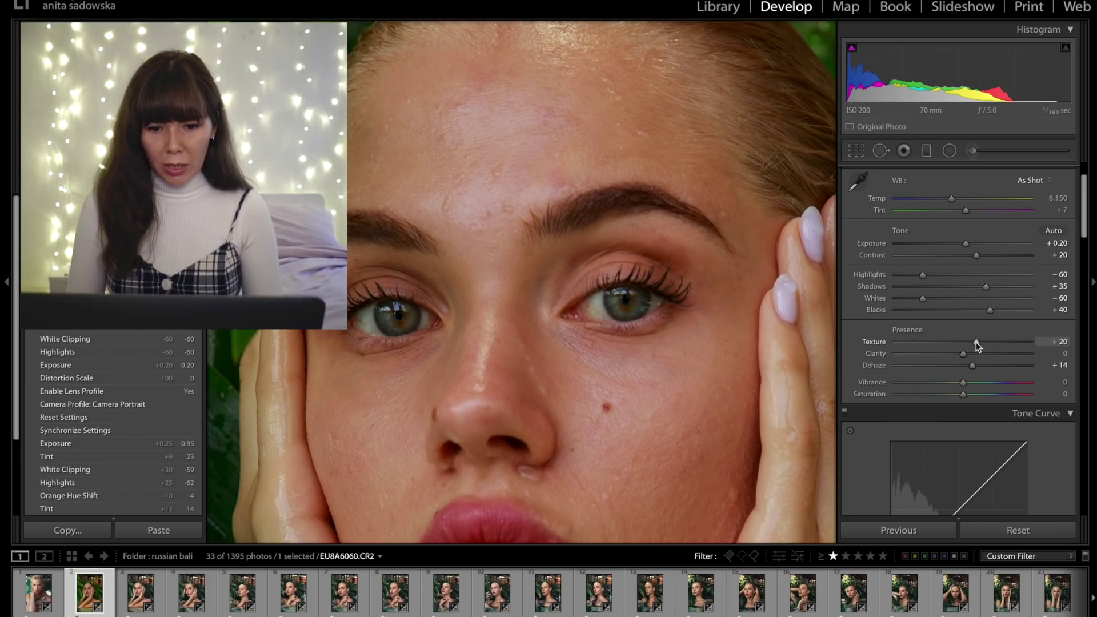
drag(976, 342, 980, 343)
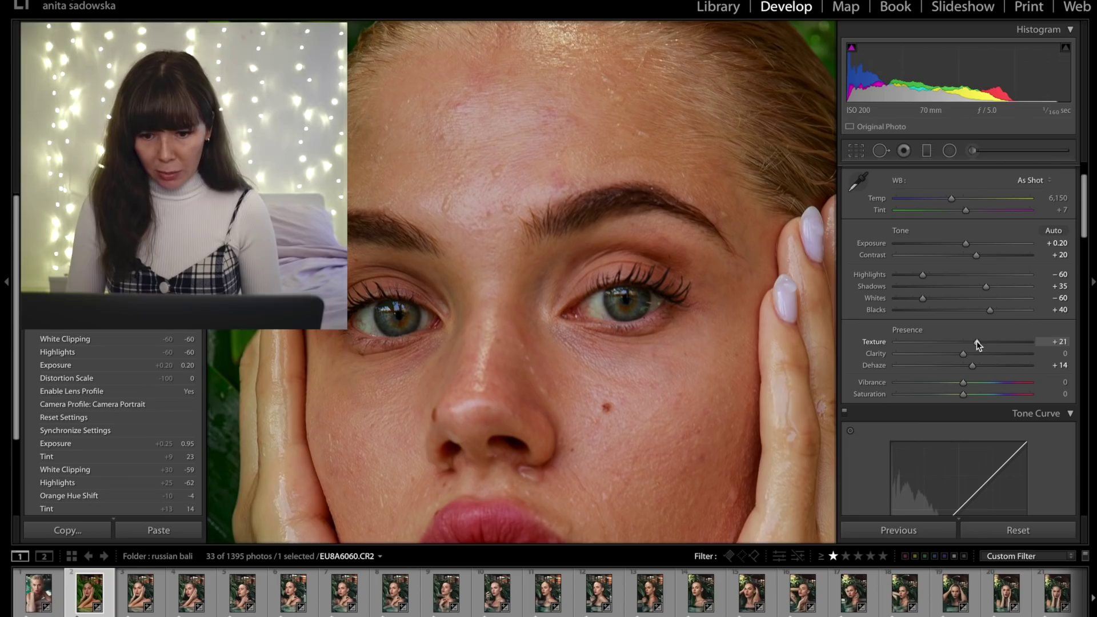
drag(979, 341, 978, 341)
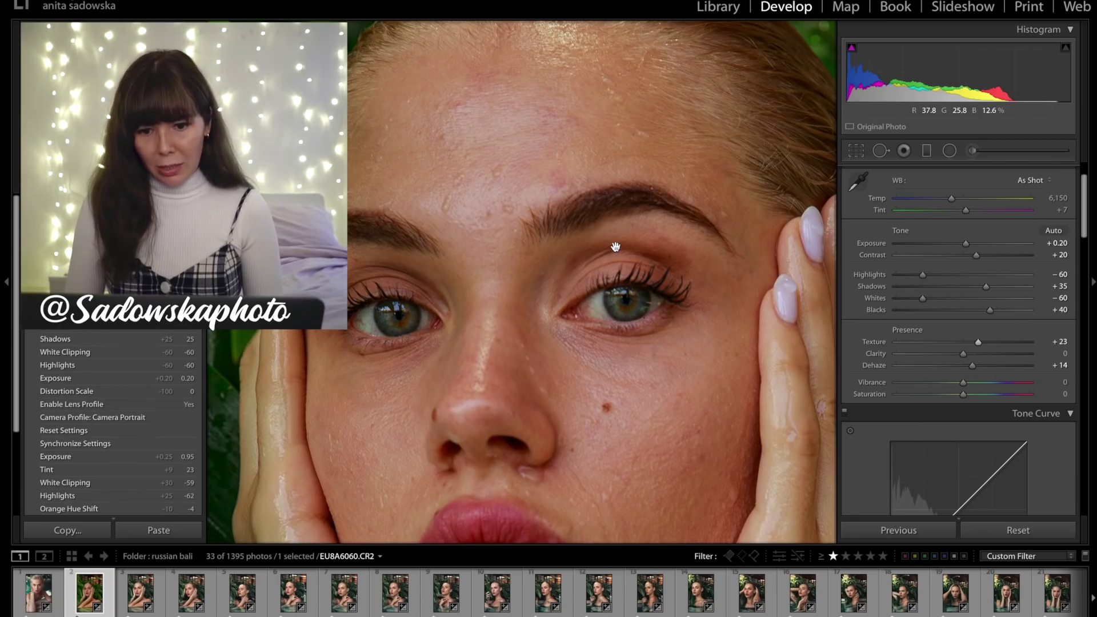
click(616, 247)
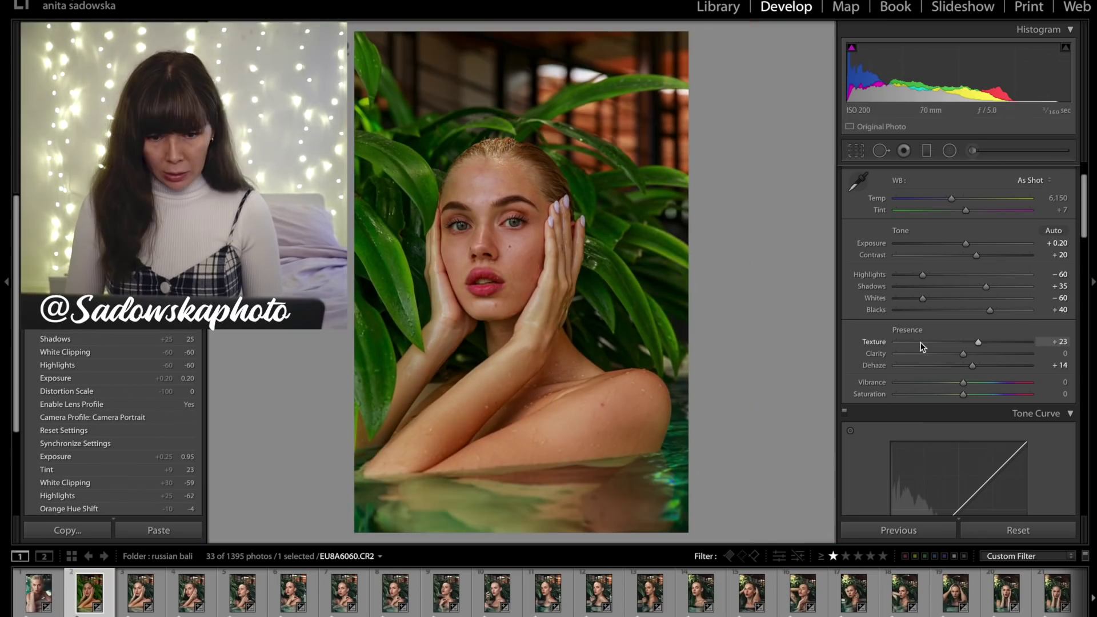
Lower the photo's Vibrance to −14.
scroll(929, 351, down, 1)
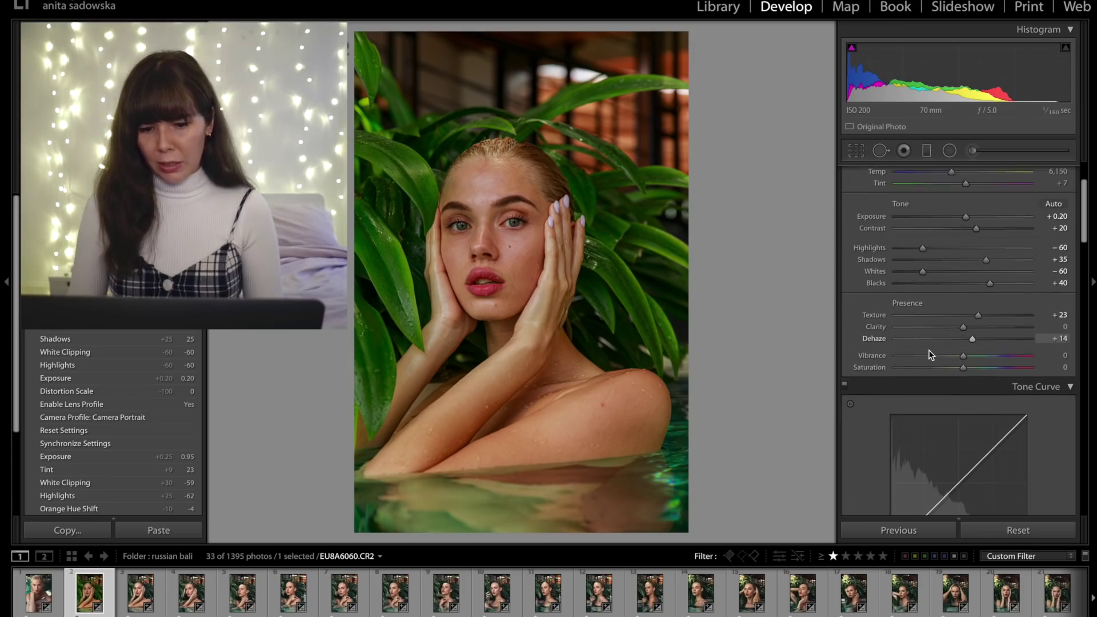
drag(963, 353, 953, 354)
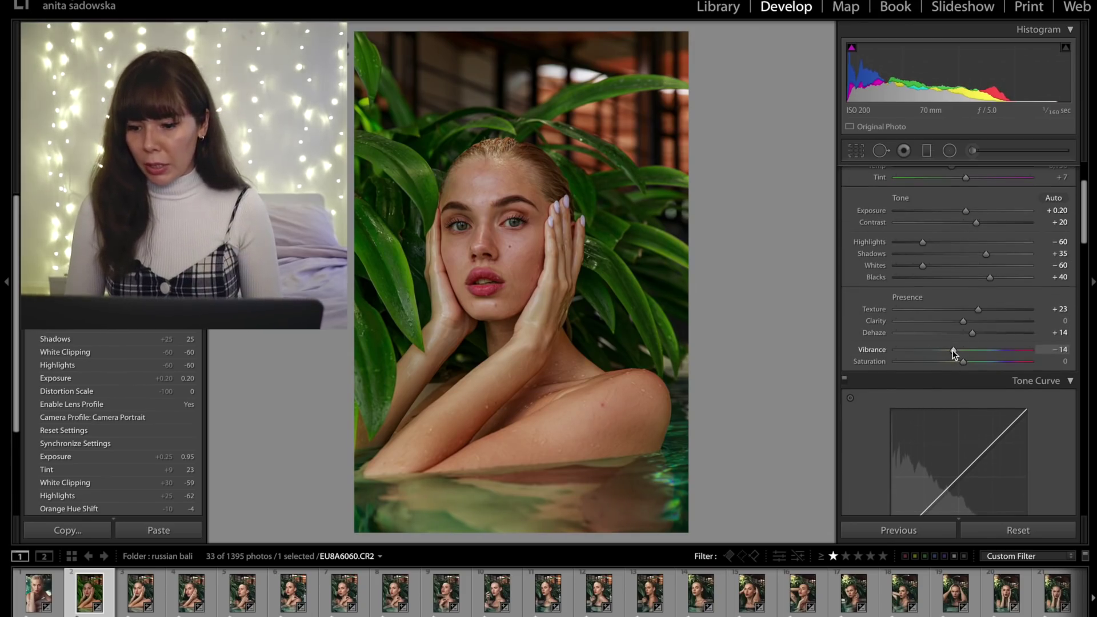
drag(953, 352, 954, 350)
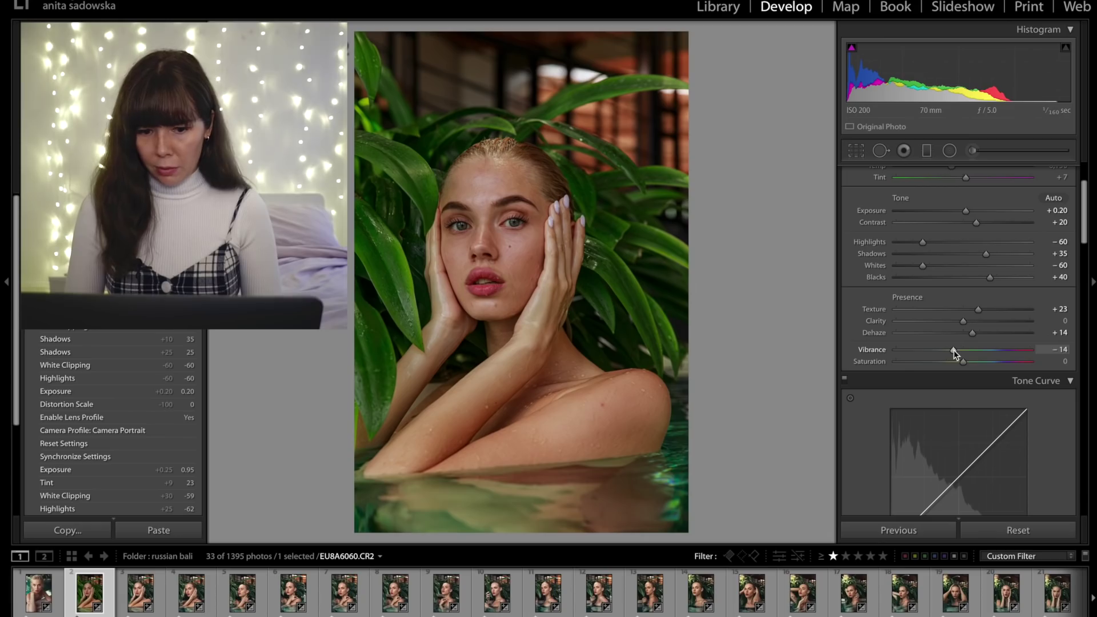
Adjust the orange tones in the HSL/Color settings to Hue −5, Saturation −15 and Luminance +3.
scroll(954, 350, down, 6)
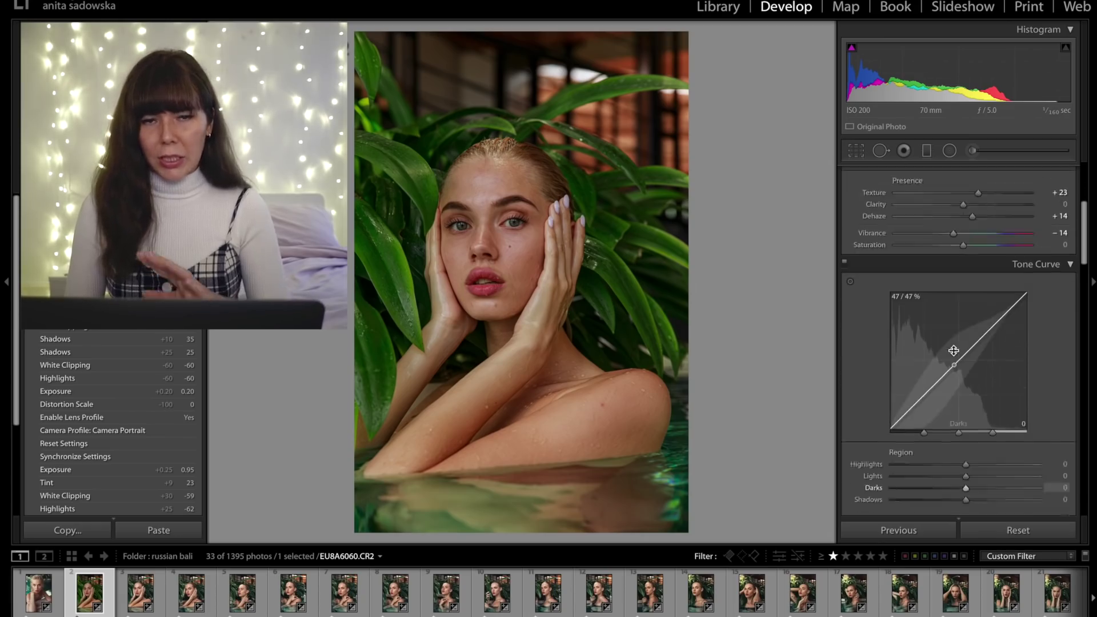
scroll(954, 350, up, 3)
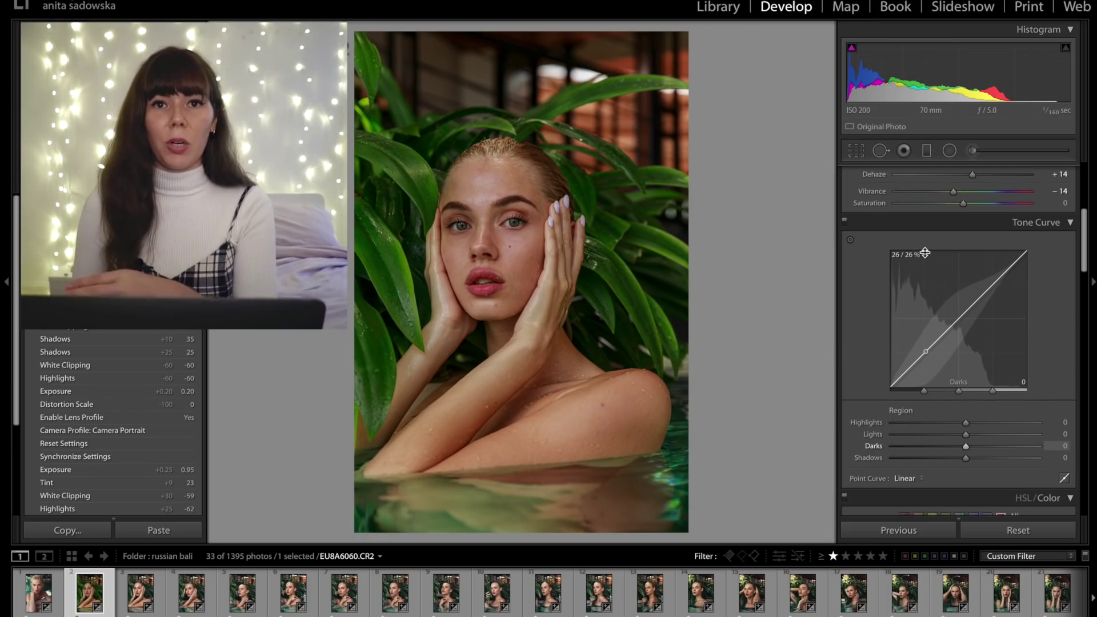
scroll(926, 252, down, 5)
scroll(925, 252, up, 2)
scroll(926, 254, down, 5)
scroll(926, 257, down, 3)
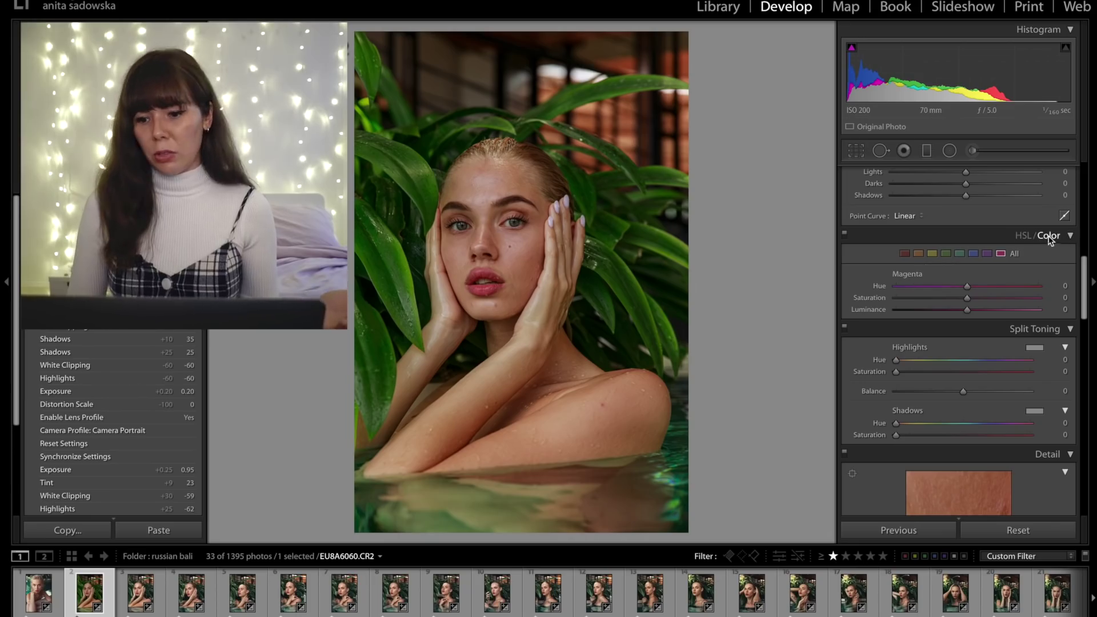
click(919, 254)
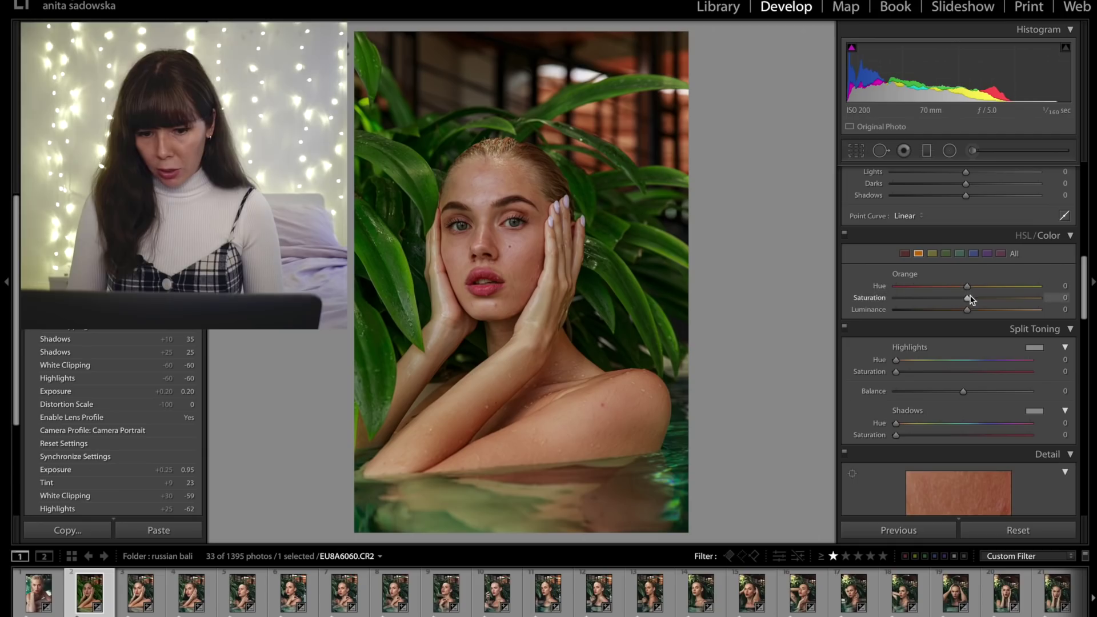
drag(967, 289, 963, 290)
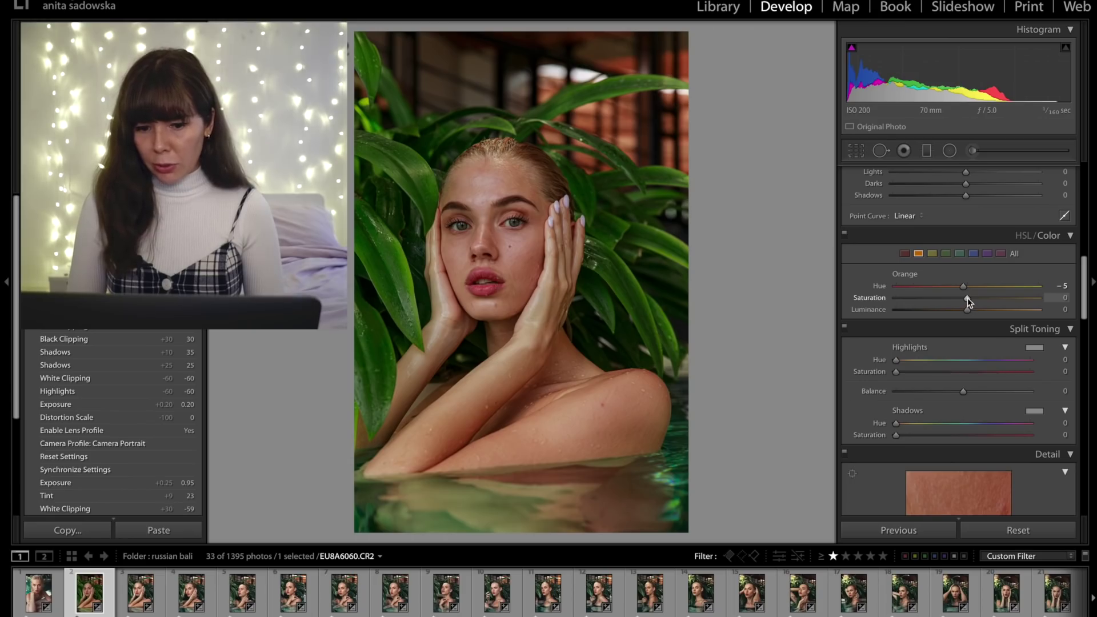
drag(968, 297, 957, 297)
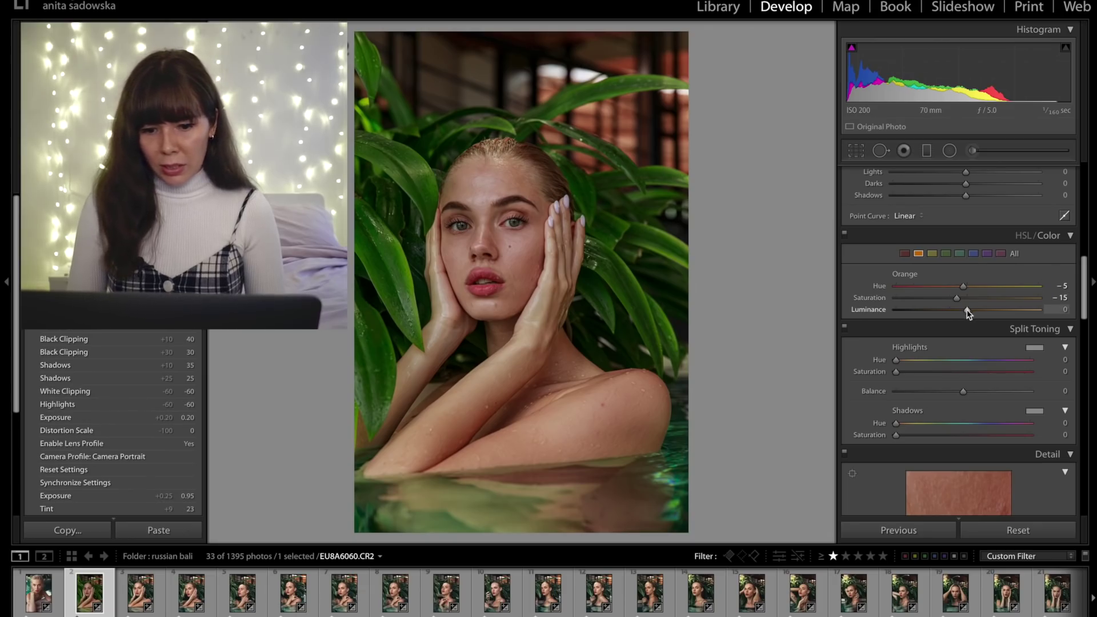
mouse_move(964, 310)
mouse_down()
mouse_move(986, 311)
mouse_move(936, 311)
mouse_move(967, 311)
mouse_up()
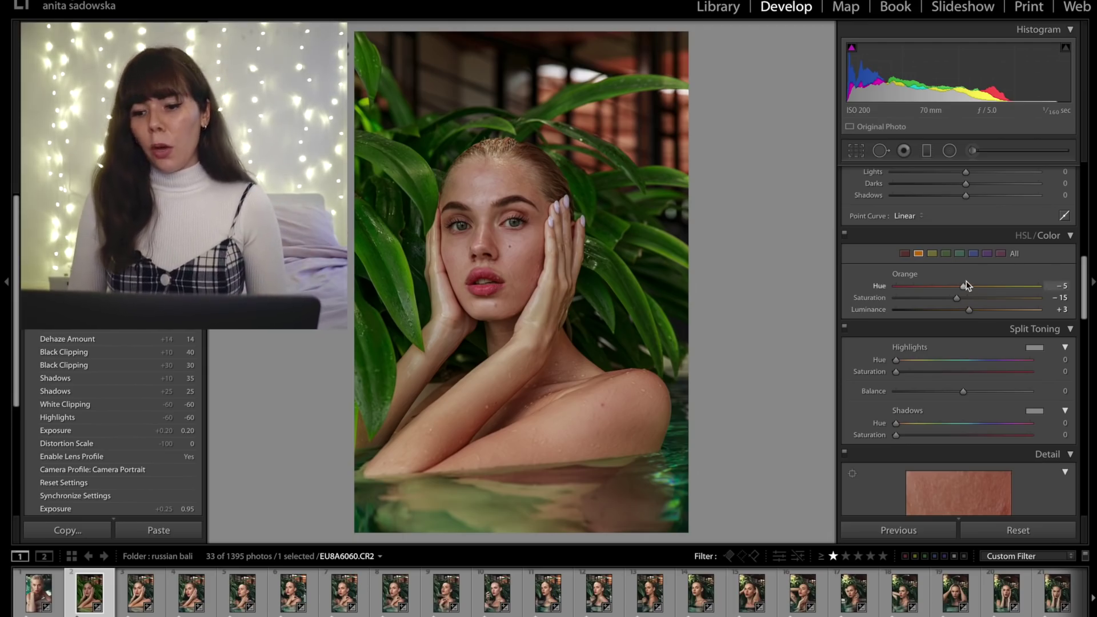
Adjust the yellow tones to Hue −30 and Luminance −10.
click(931, 255)
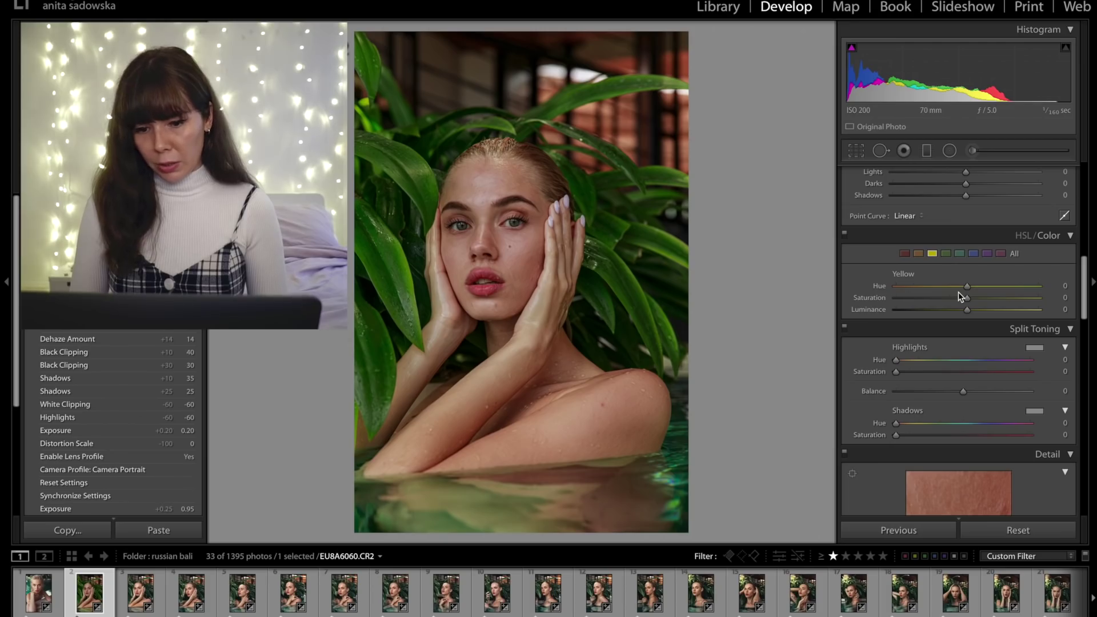
mouse_move(969, 286)
mouse_down()
mouse_move(883, 282)
mouse_move(1023, 279)
mouse_move(853, 276)
mouse_move(1034, 272)
mouse_move(896, 270)
mouse_move(996, 265)
mouse_move(874, 256)
mouse_move(852, 264)
mouse_move(1044, 257)
mouse_move(938, 252)
mouse_move(1041, 238)
mouse_move(932, 249)
mouse_move(953, 251)
mouse_move(918, 287)
mouse_move(950, 290)
mouse_up()
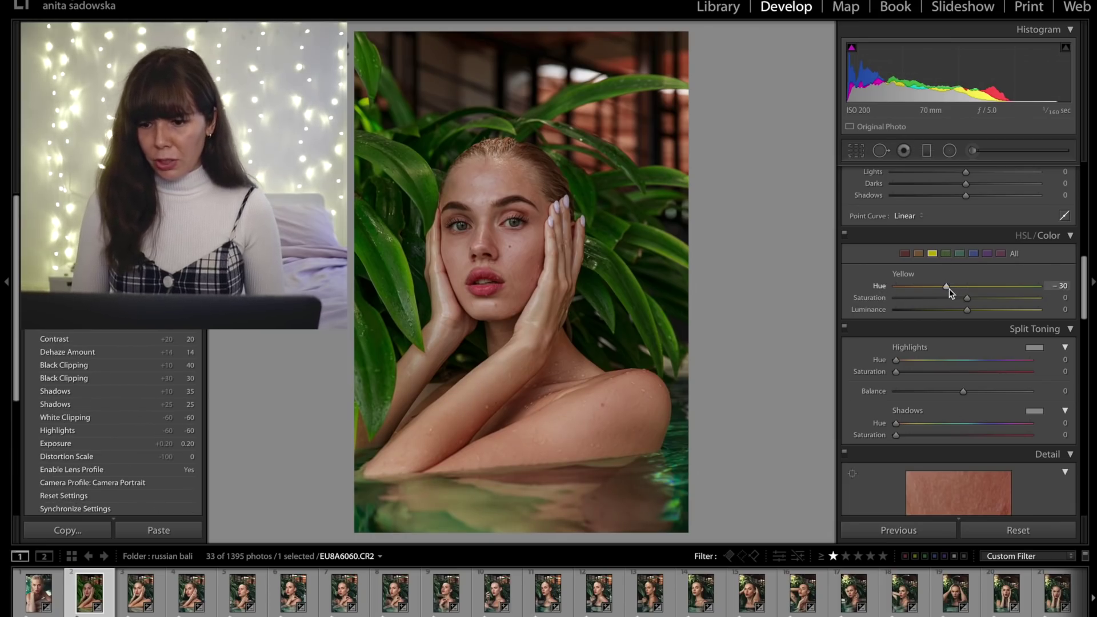
mouse_move(968, 297)
mouse_down()
mouse_move(931, 294)
mouse_move(1041, 303)
mouse_move(989, 298)
mouse_move(1023, 295)
mouse_move(1014, 290)
mouse_move(959, 294)
mouse_up()
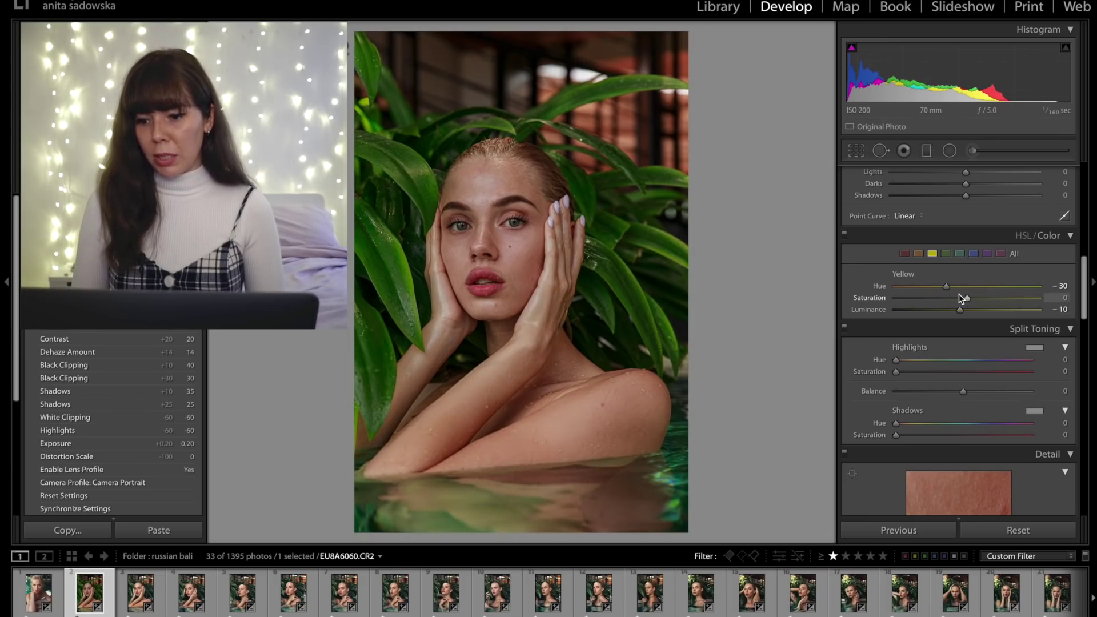
Adjust the green tones of the leaves to Hue +42, Saturation −51 and Luminance +2.
click(946, 254)
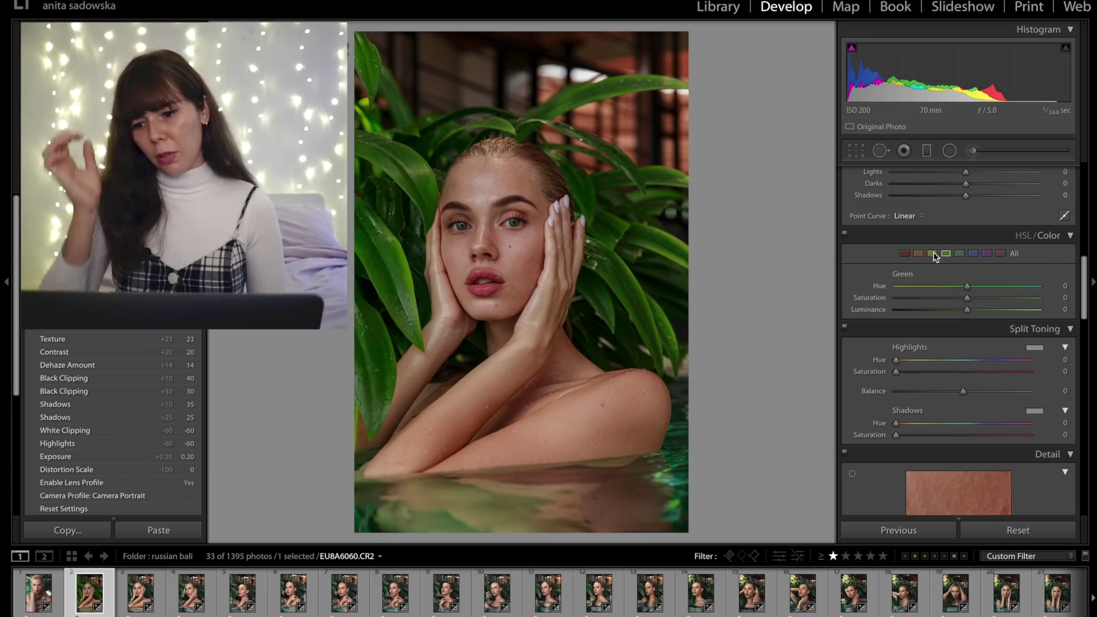
drag(969, 286, 930, 302)
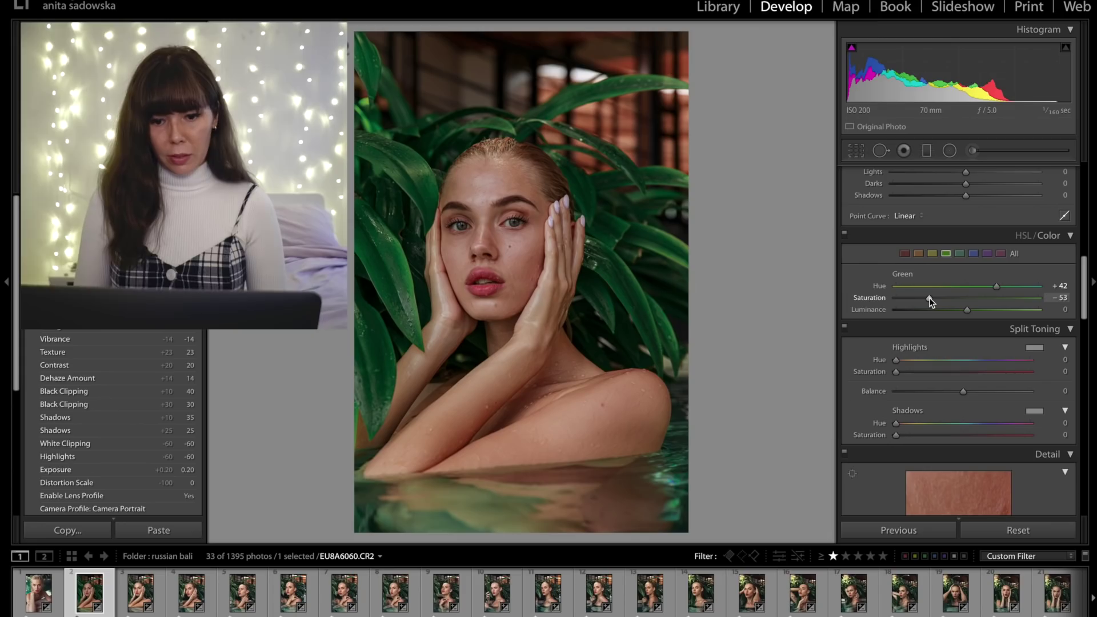
drag(930, 302, 933, 301)
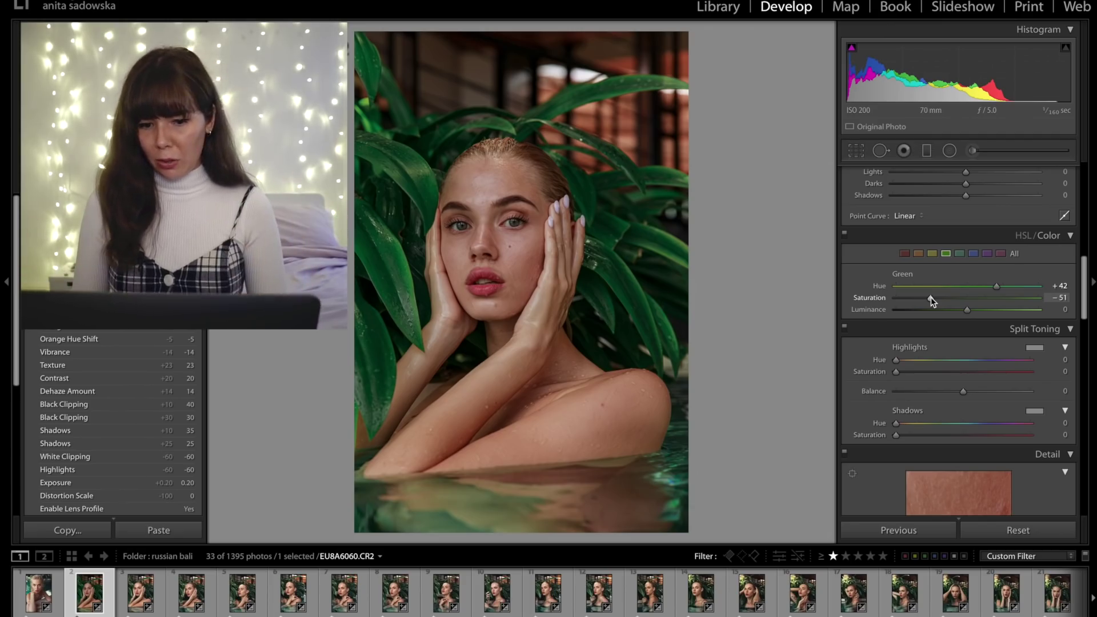
mouse_move(967, 312)
mouse_down()
mouse_move(1037, 312)
mouse_move(964, 317)
mouse_move(991, 312)
mouse_move(981, 313)
mouse_up()
drag(973, 314, 968, 311)
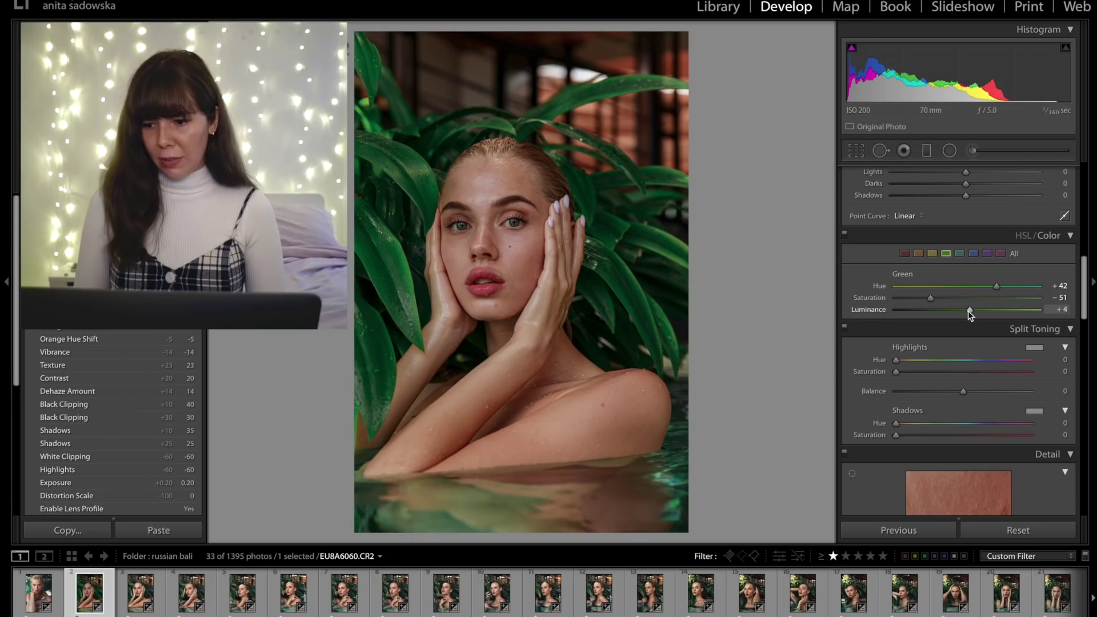
Test strong aqua Hue shifts in both directions and set the aqua Hue to −1.
click(960, 253)
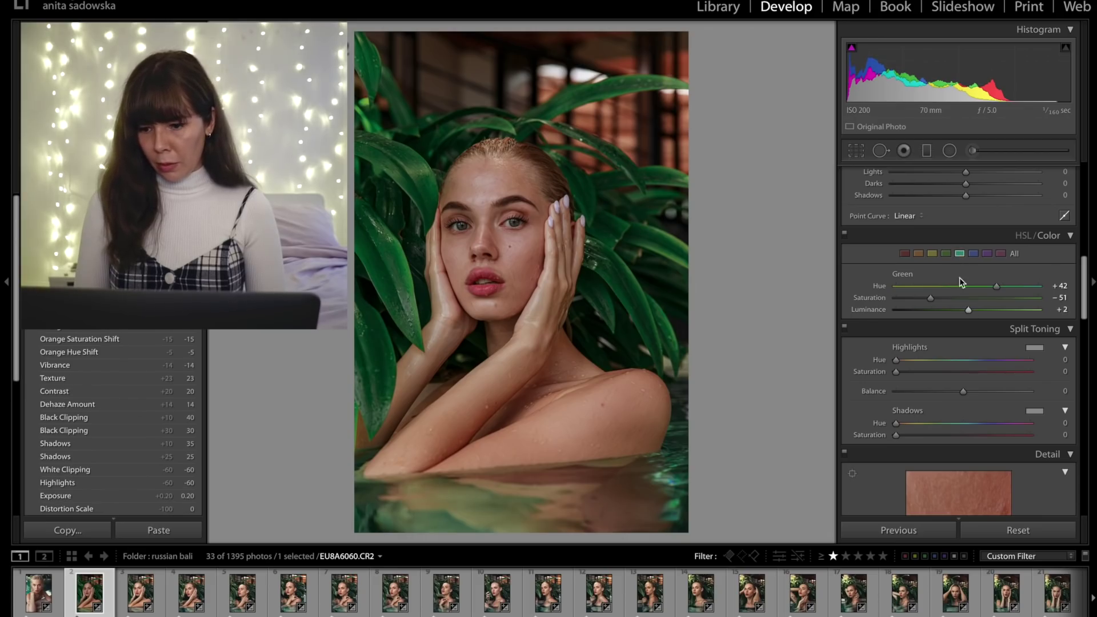
drag(967, 285, 911, 286)
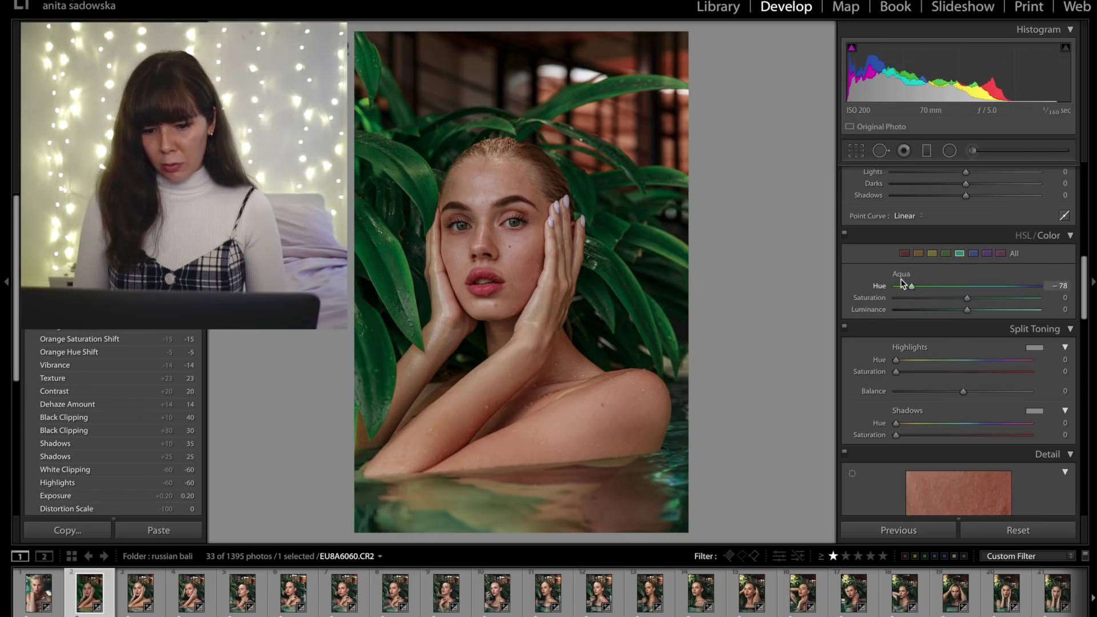
drag(911, 285, 935, 286)
double_click(935, 285)
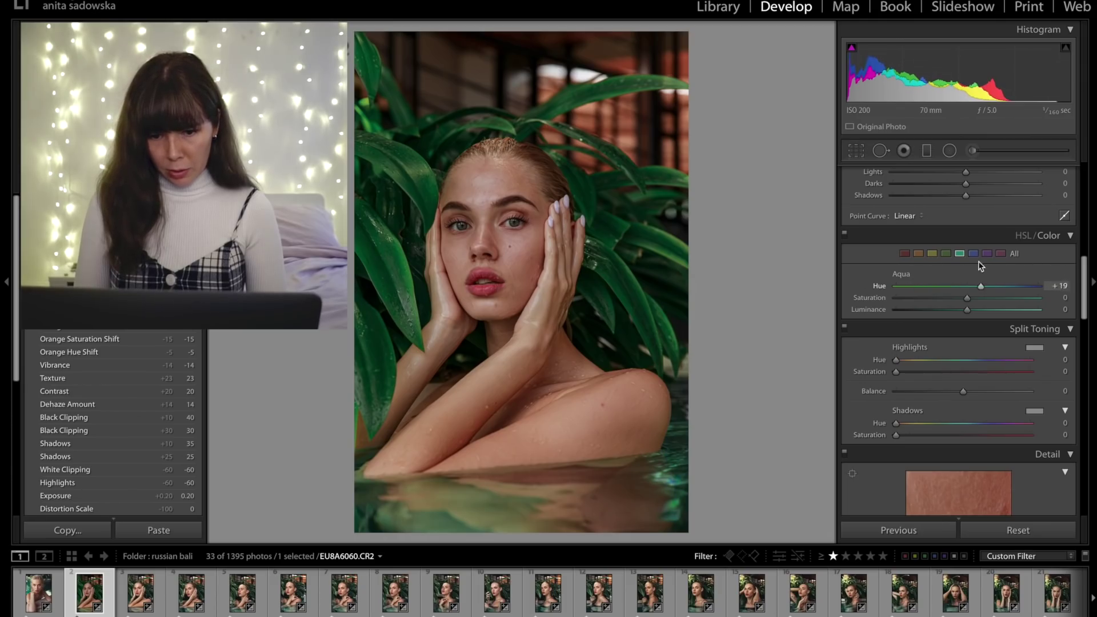
Test the blue Hue across its range up to +100 and set it to −1.
click(973, 253)
drag(967, 286, 925, 286)
click(990, 283)
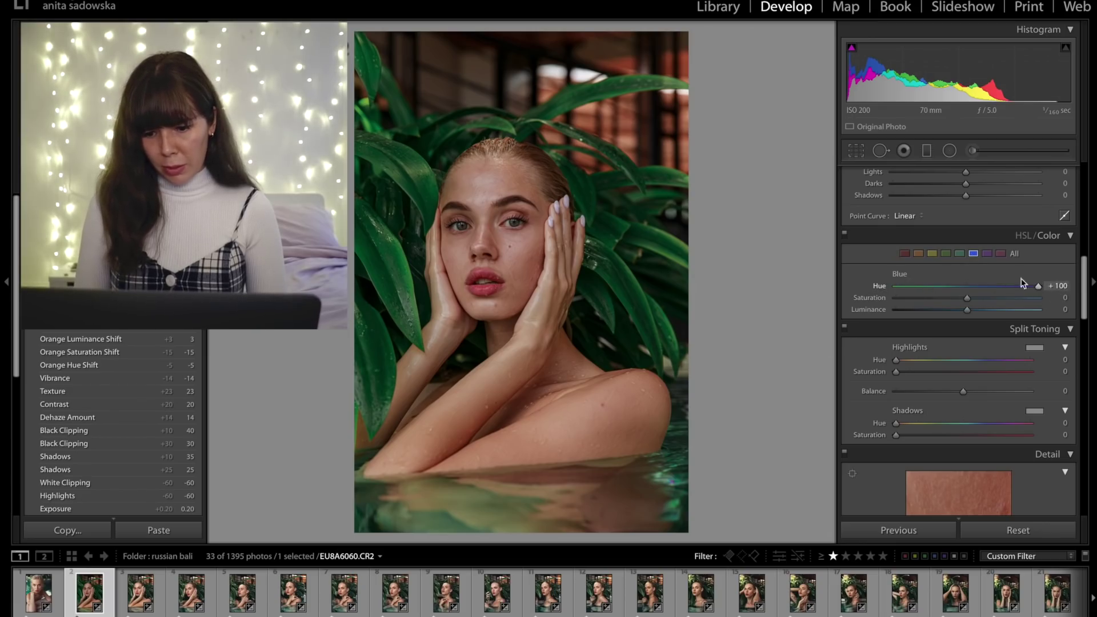
key(Down)
key(Down)
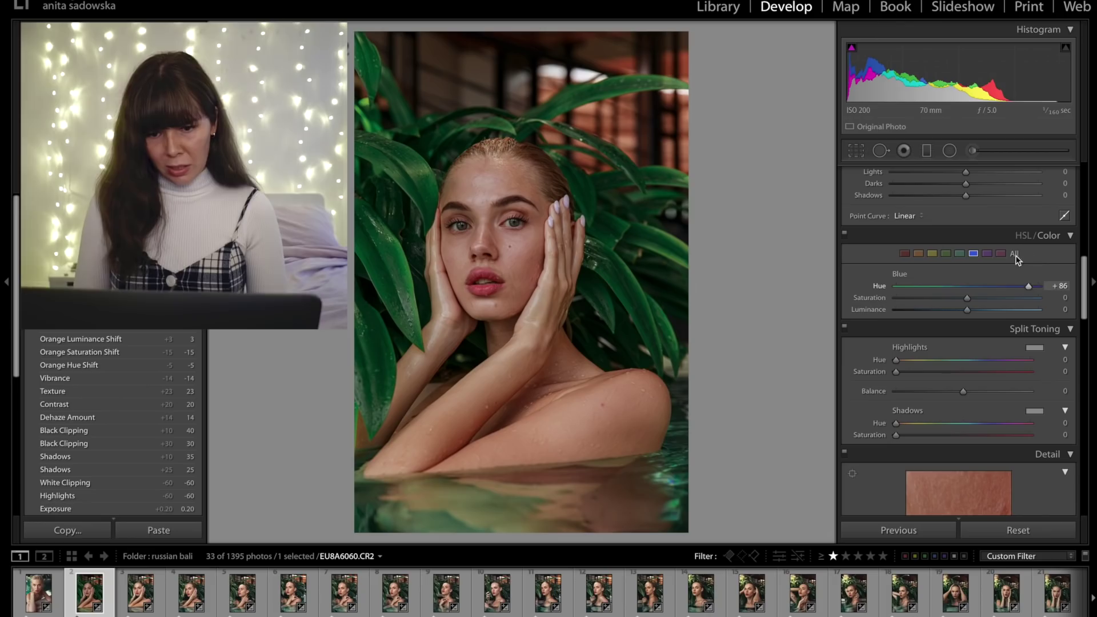
key(Down)
key(Down)
key(Down)
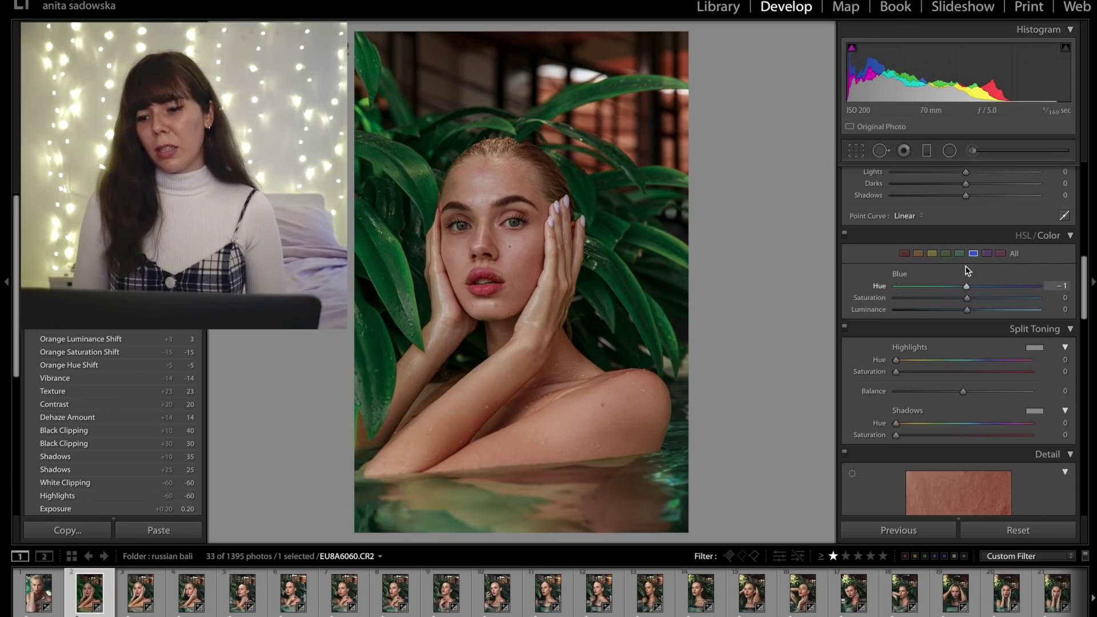
drag(967, 271, 961, 293)
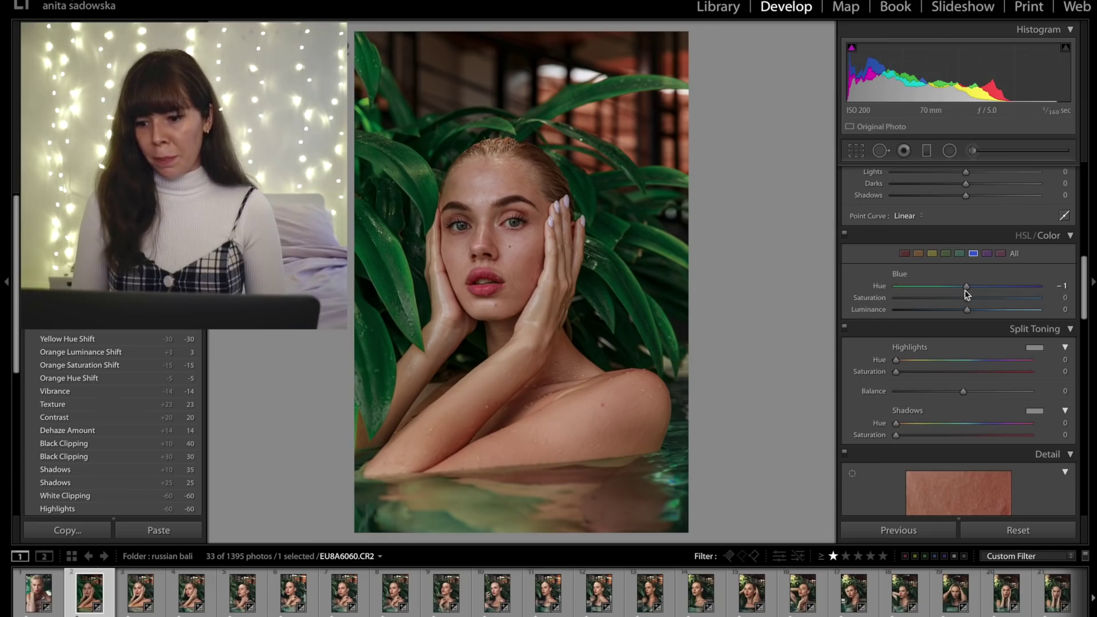
Tint the highlights with Split Toning, using Hue 216 and Saturation 9.
scroll(931, 325, down, 3)
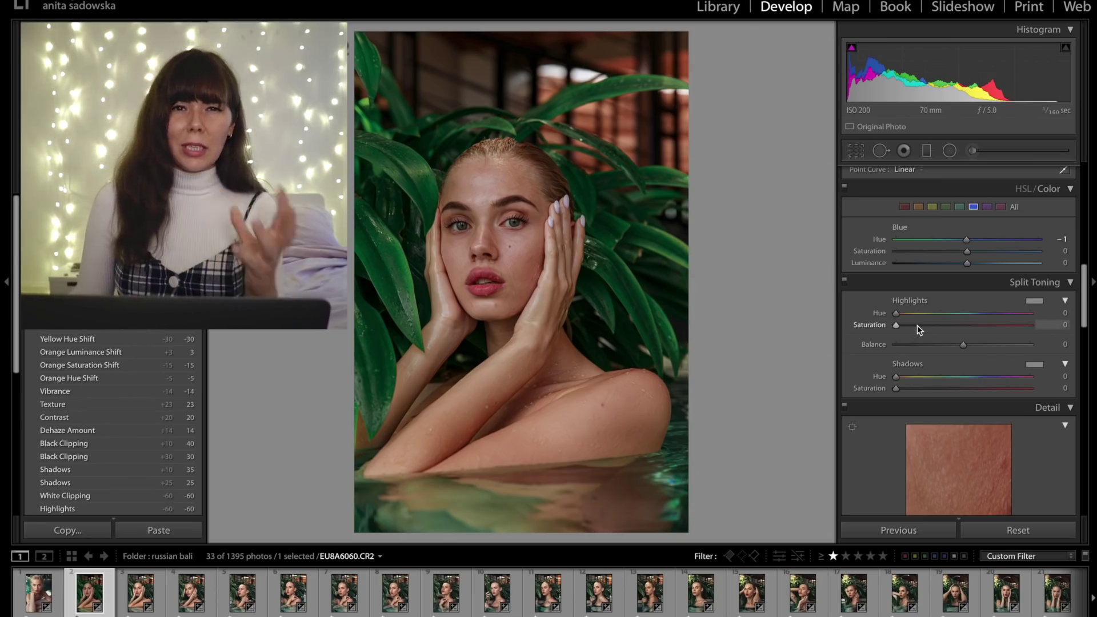
drag(939, 327, 949, 326)
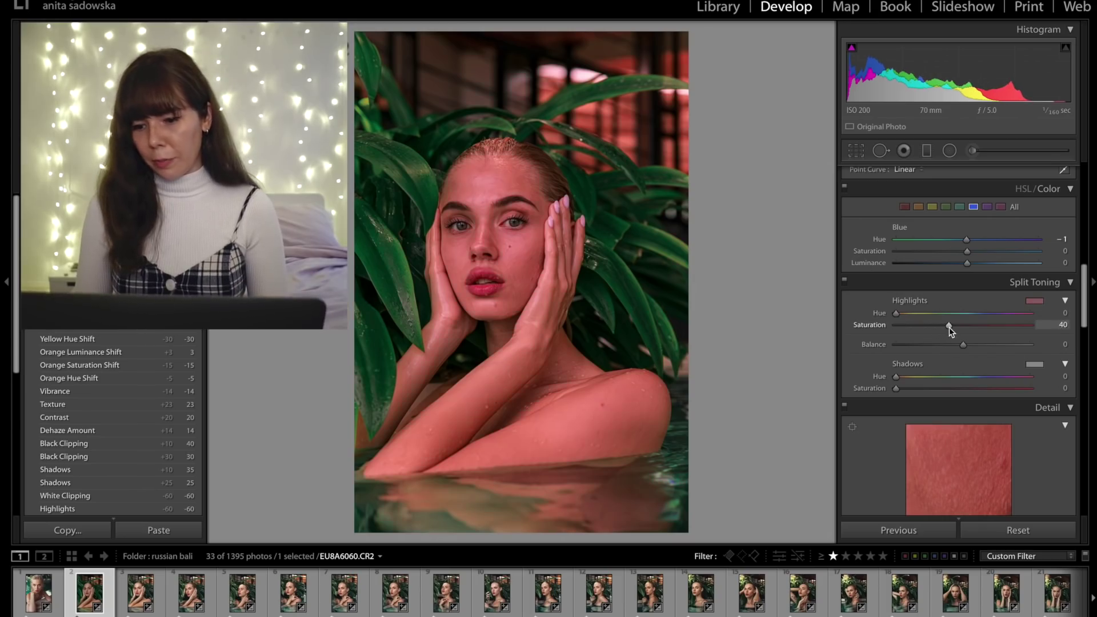
drag(896, 314, 1014, 313)
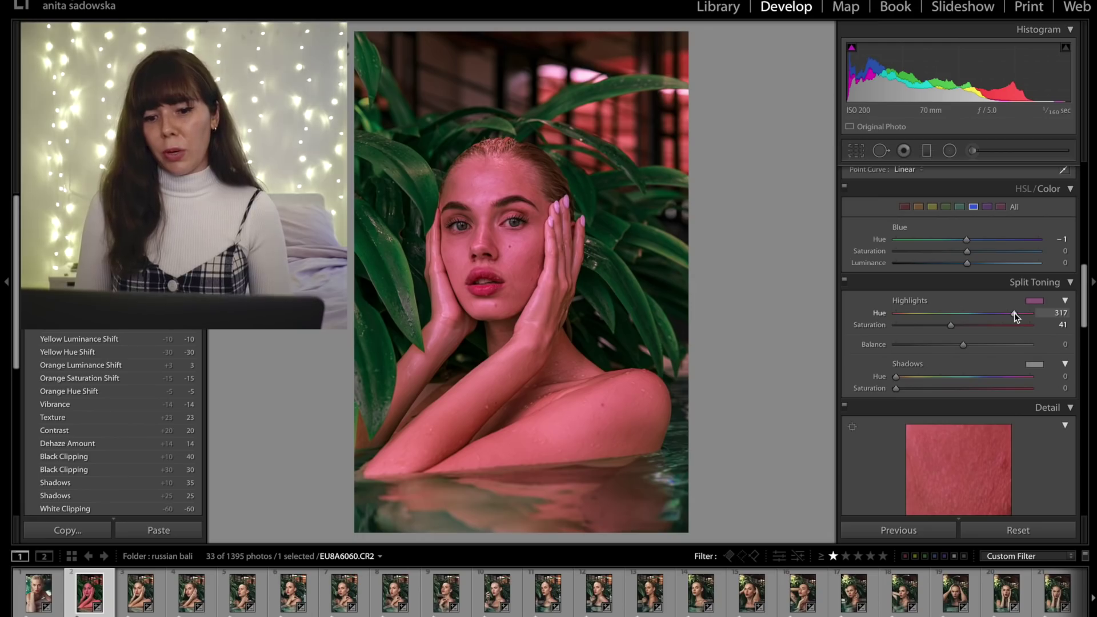
drag(1014, 313, 978, 314)
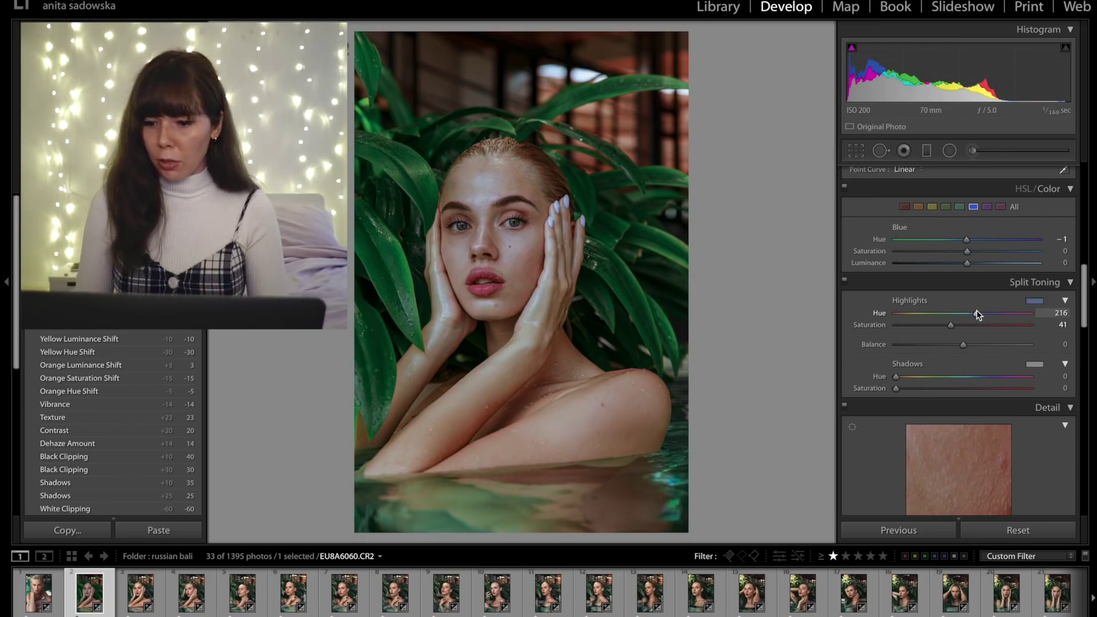
click(902, 325)
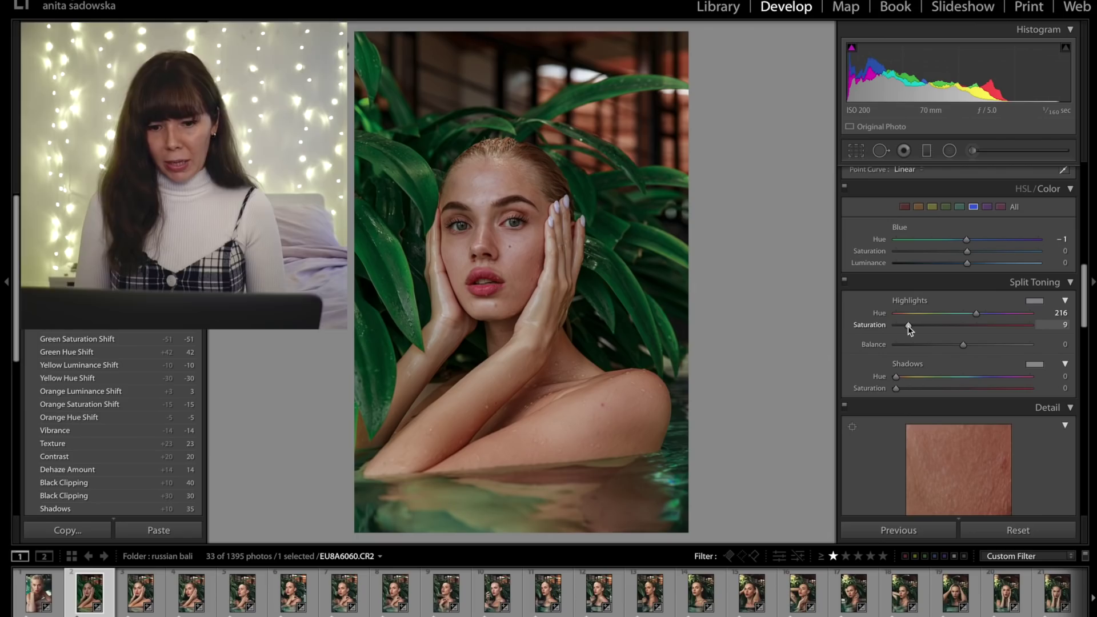
drag(909, 326, 911, 325)
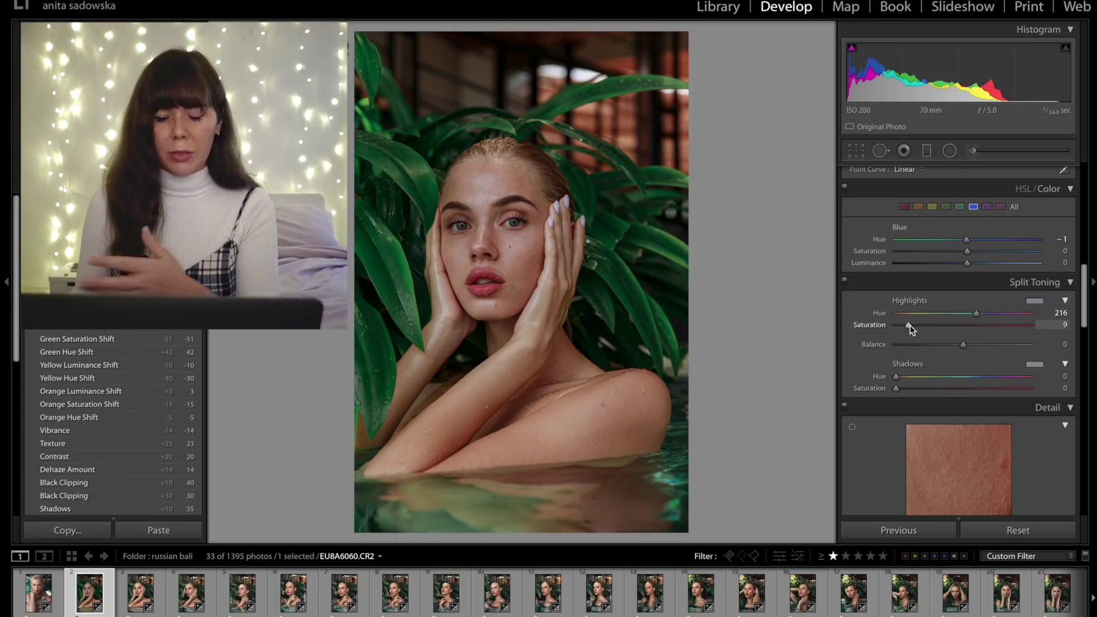
Tint the shadows with Split Toning, comparing with and without the tint, and set Hue 230 and Saturation 5.
click(921, 389)
drag(922, 388, 982, 378)
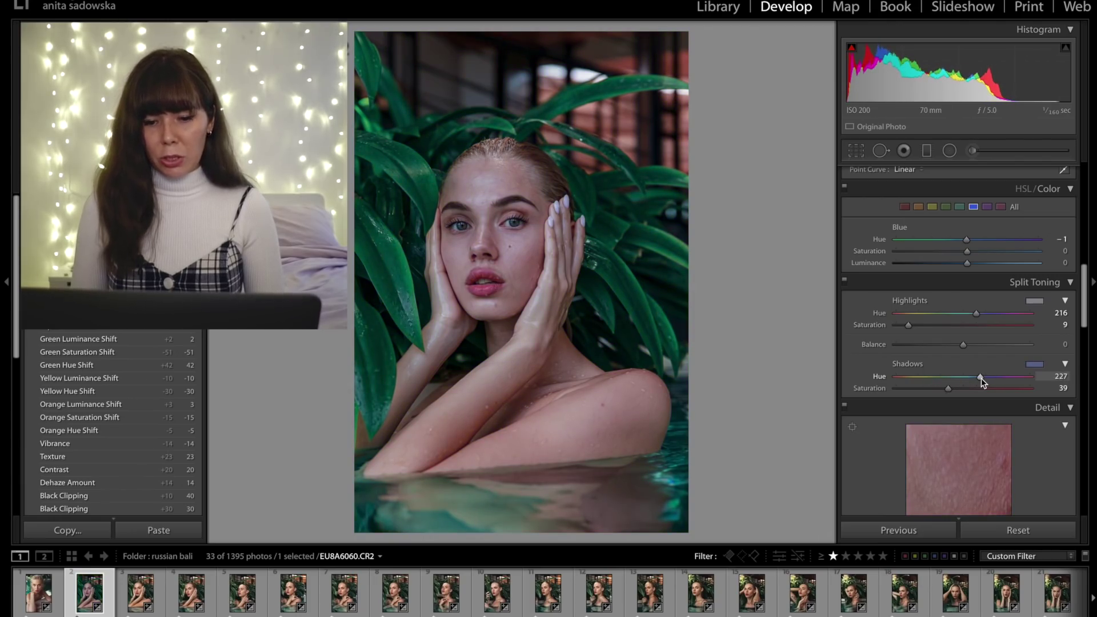
drag(948, 389, 896, 390)
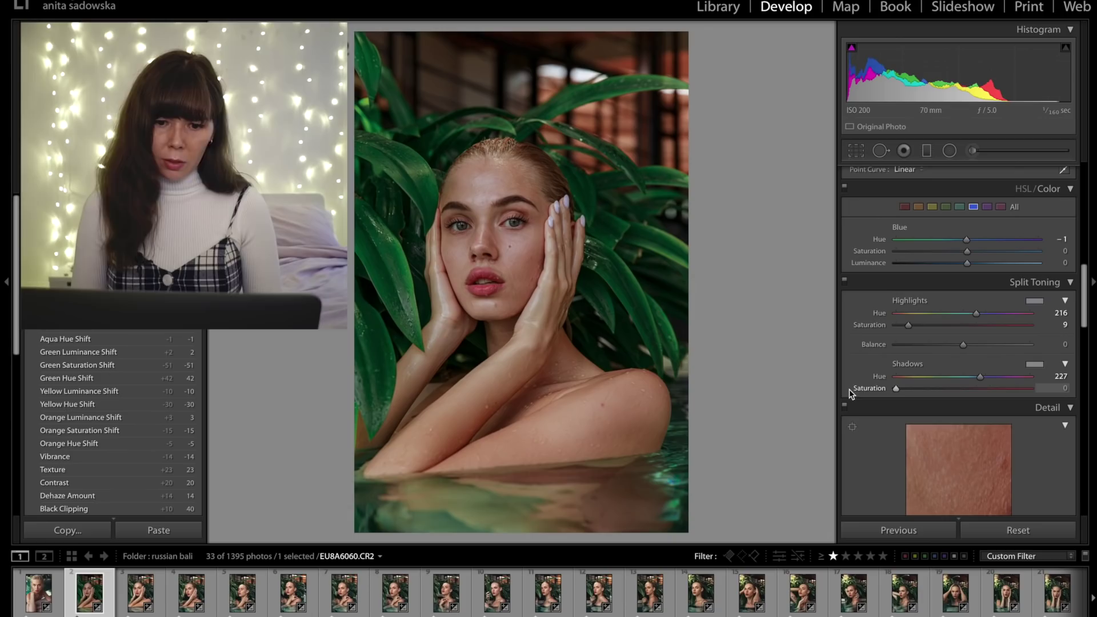
drag(896, 388, 987, 377)
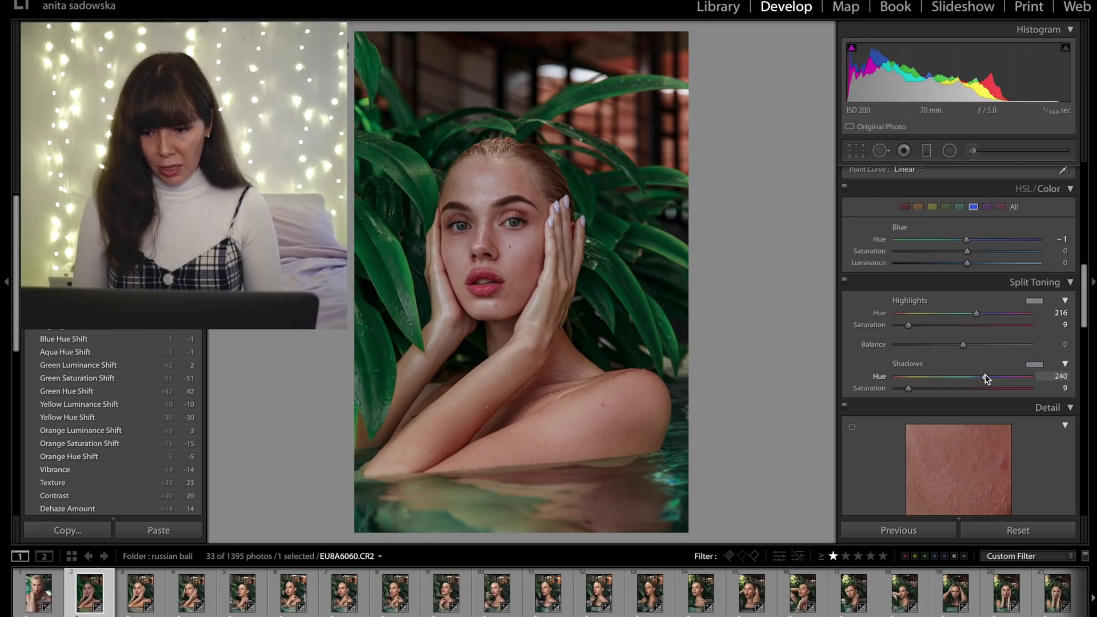
drag(985, 375, 983, 377)
drag(908, 388, 901, 388)
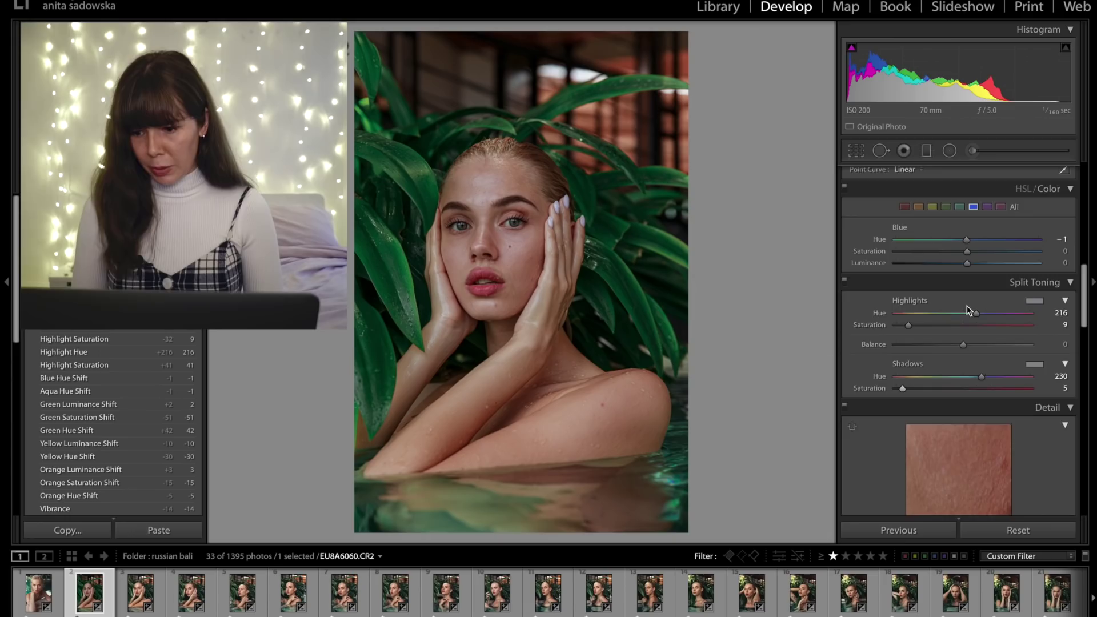
Raise the Sharpening Amount to 51 and check the detail around the model's eye up close.
scroll(967, 306, down, 5)
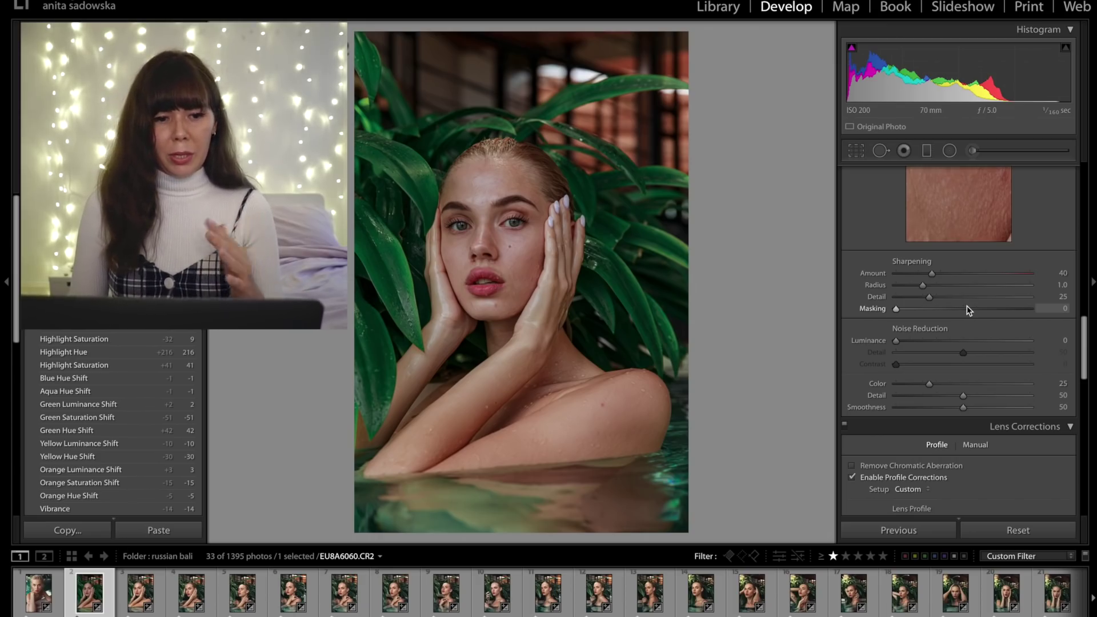
drag(933, 273, 945, 275)
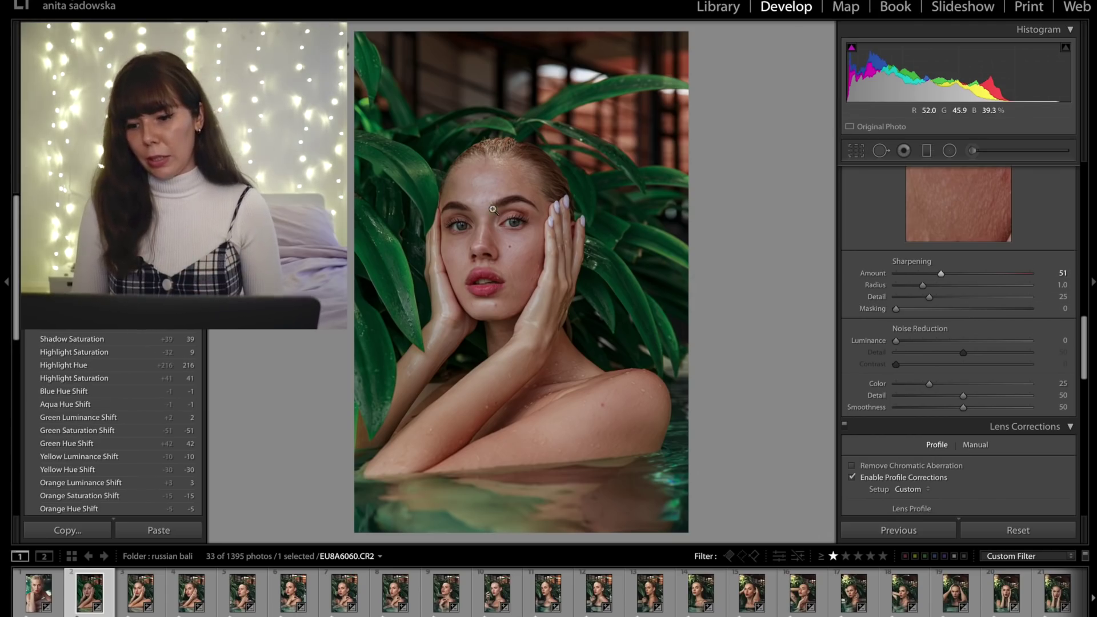
click(513, 223)
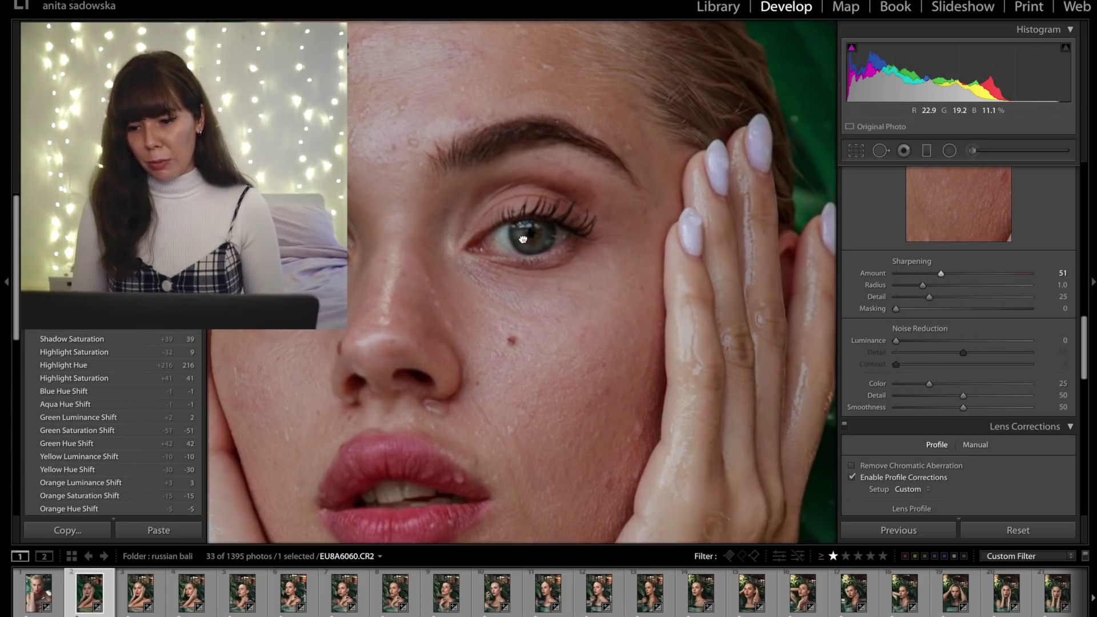
click(522, 238)
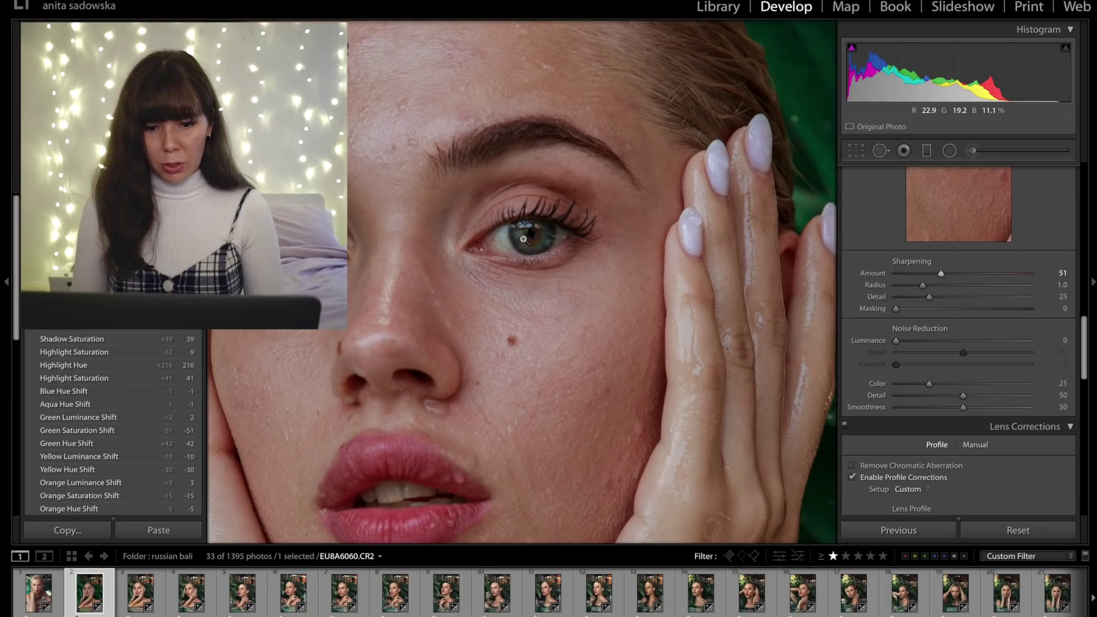
In Calibration, set the Shadows Tint to −7 and the Red Primary Hue to +2.
scroll(894, 314, down, 5)
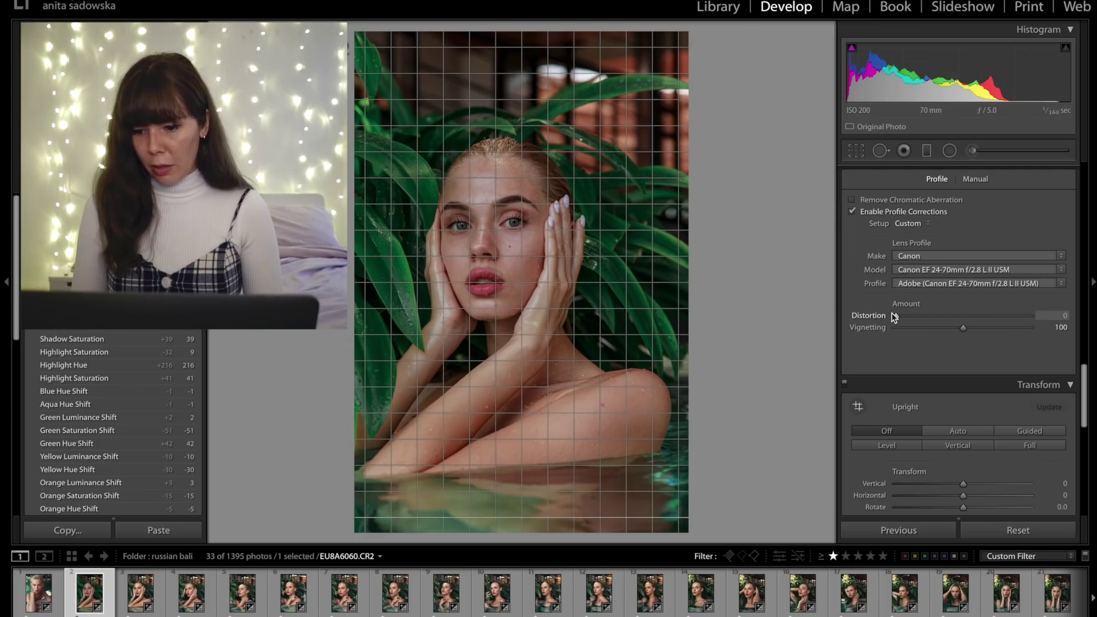
scroll(894, 316, down, 5)
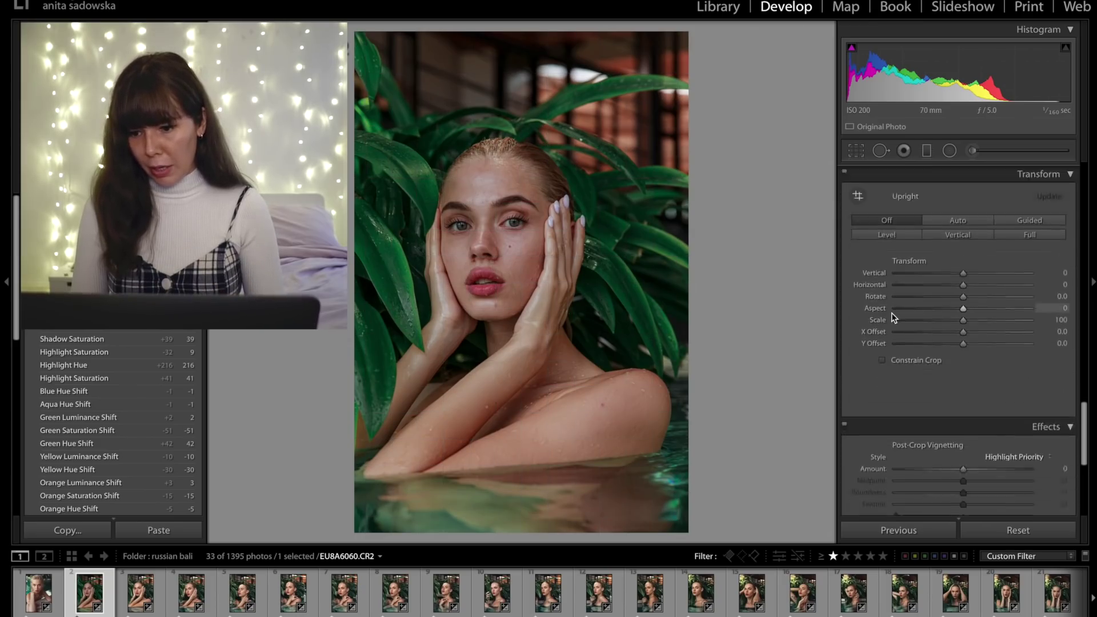
scroll(892, 314, down, 5)
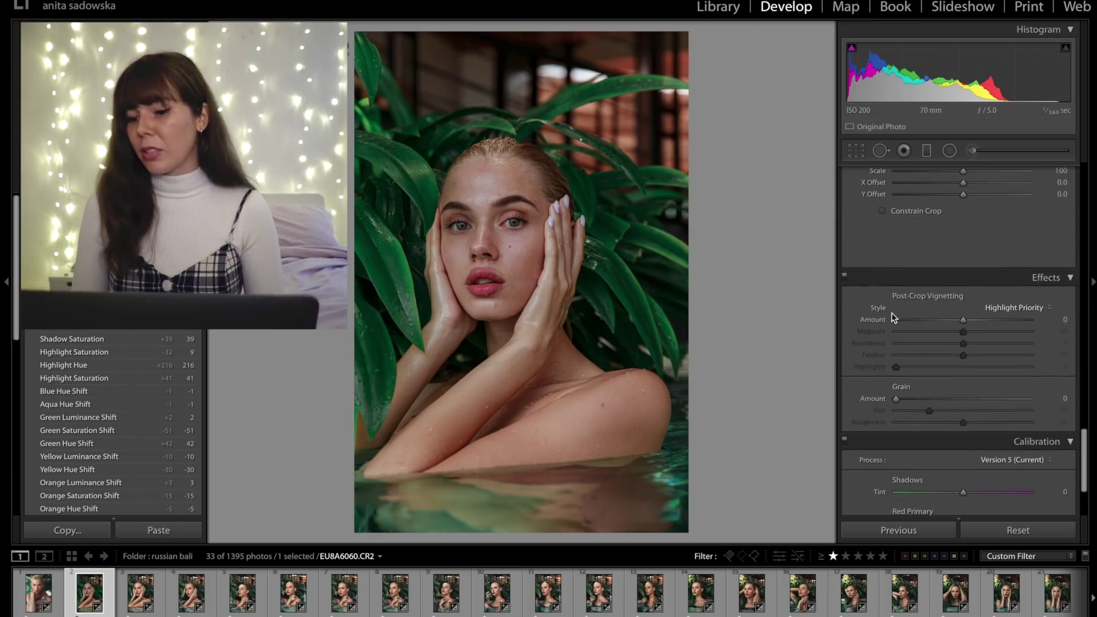
scroll(894, 315, down, 3)
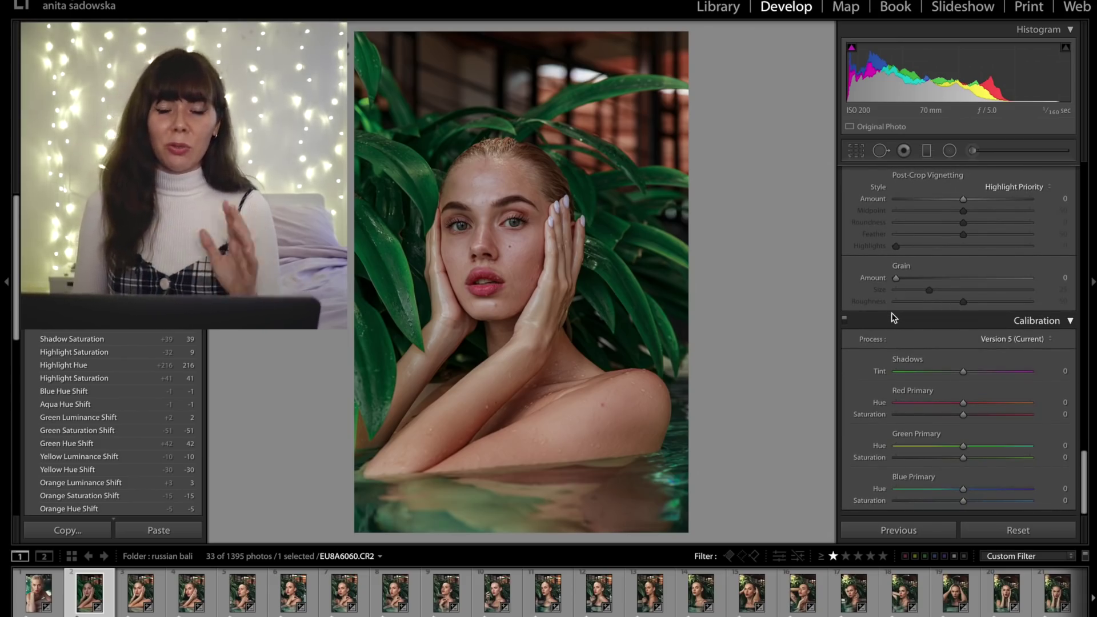
mouse_move(963, 373)
mouse_down()
mouse_move(978, 371)
mouse_move(964, 372)
mouse_up()
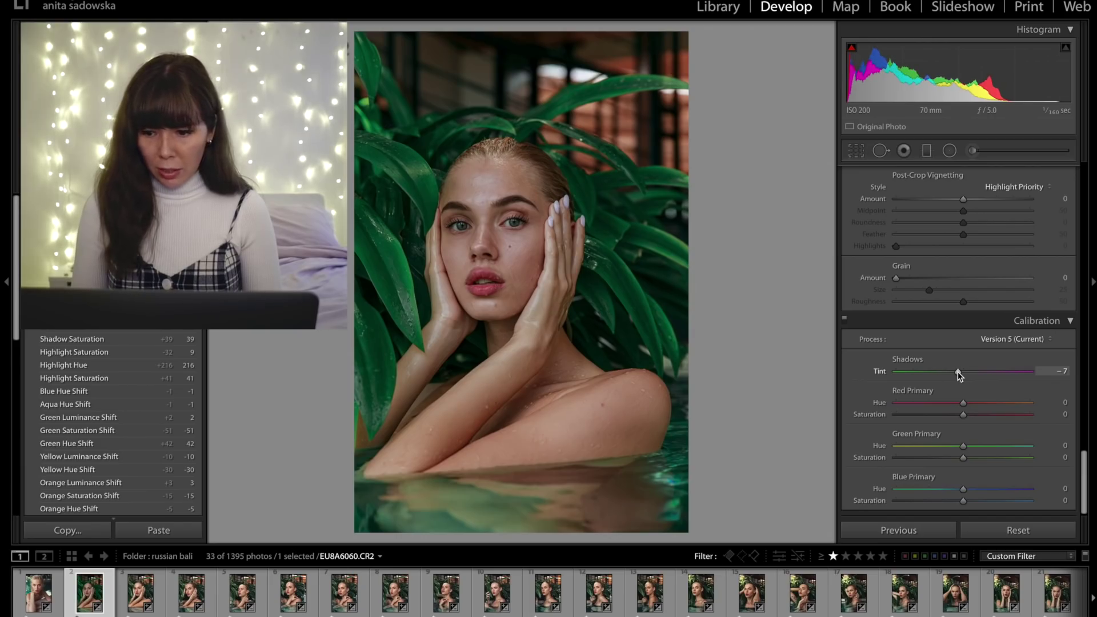
mouse_move(965, 406)
mouse_down()
mouse_move(985, 404)
mouse_move(959, 404)
mouse_move(982, 396)
mouse_move(966, 399)
mouse_up()
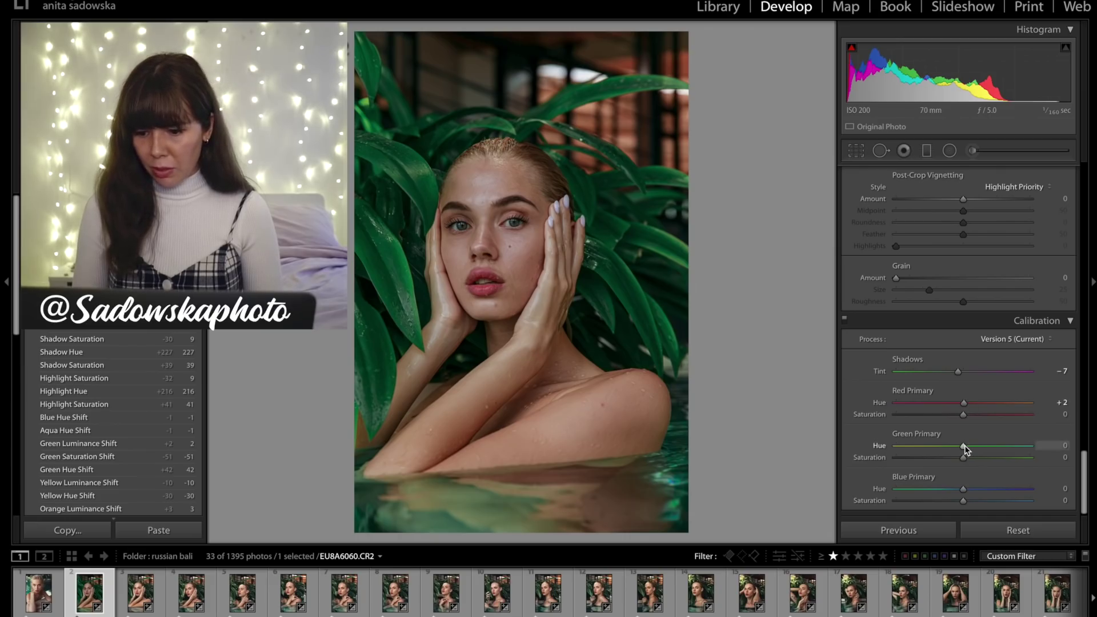
Try the Green Primary Hue in Calibration at +12 and return it to 0.
mouse_move(965, 445)
mouse_down()
mouse_move(985, 447)
mouse_move(939, 448)
mouse_move(972, 445)
mouse_up()
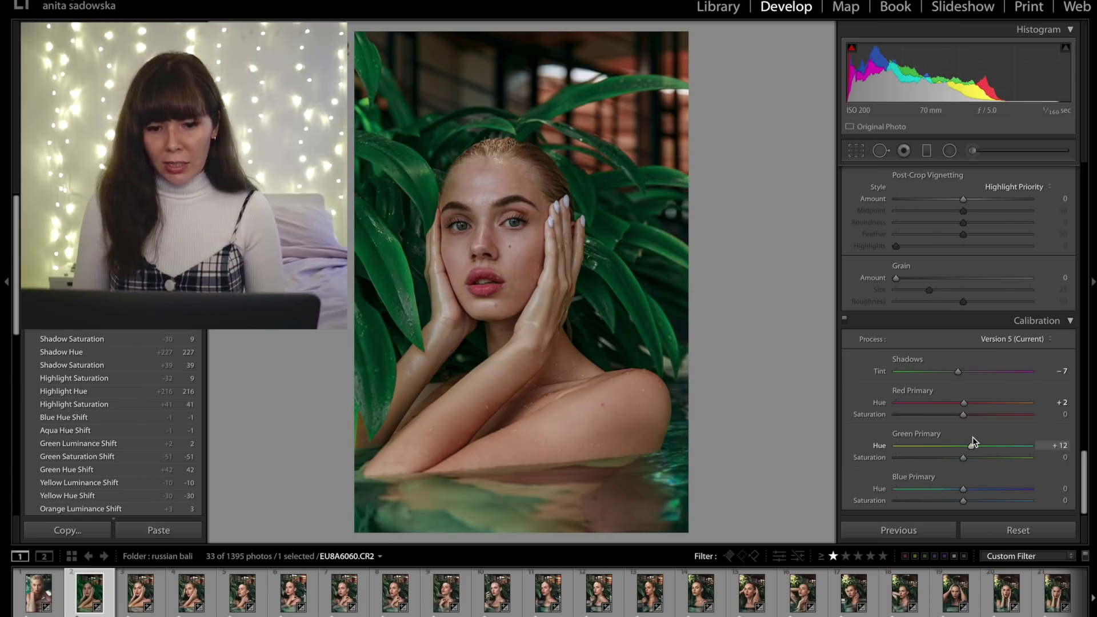
drag(972, 438, 965, 438)
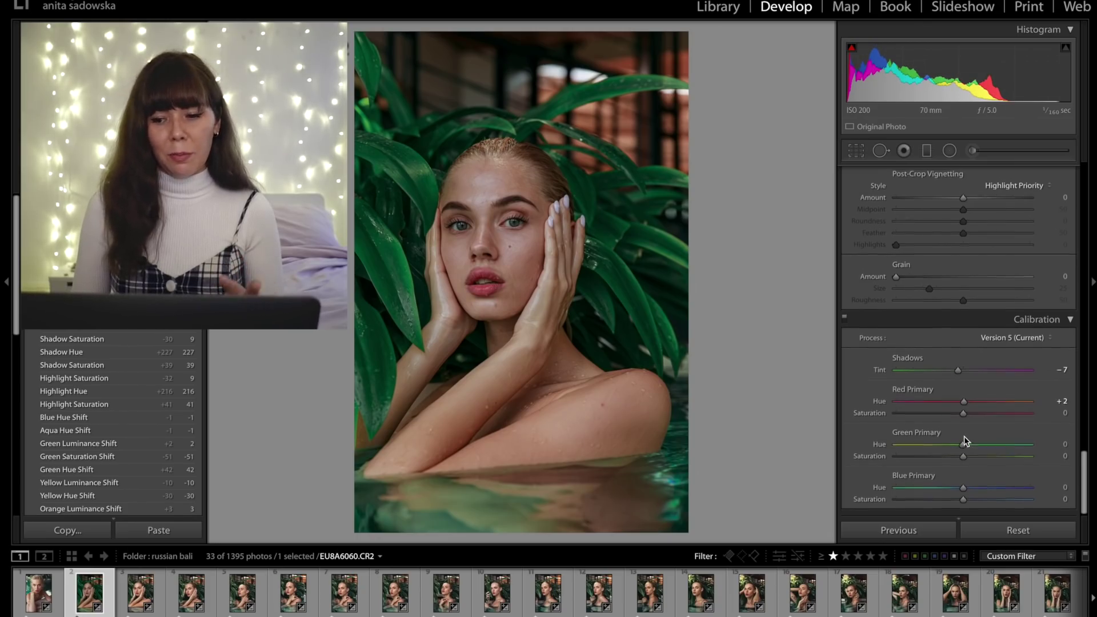
Set the Blue Primary Hue to −7 and its Saturation to +20 in Calibration.
mouse_move(963, 489)
mouse_down()
mouse_move(986, 490)
mouse_move(938, 486)
mouse_move(959, 487)
mouse_up()
scroll(960, 487, down, 1)
scroll(958, 486, up, 1)
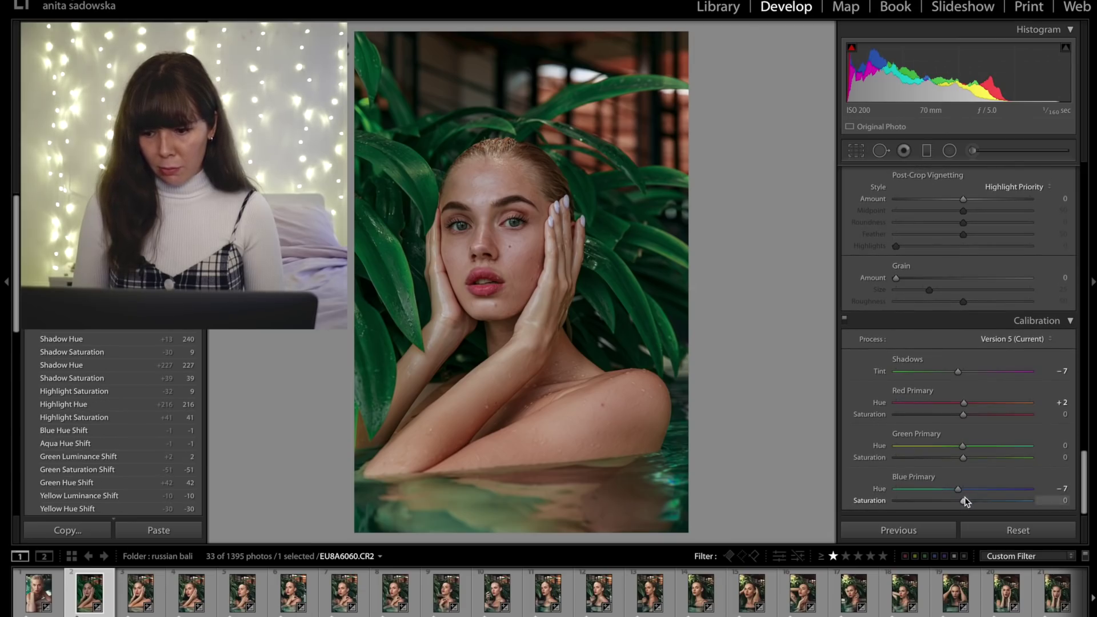
drag(1018, 499, 992, 497)
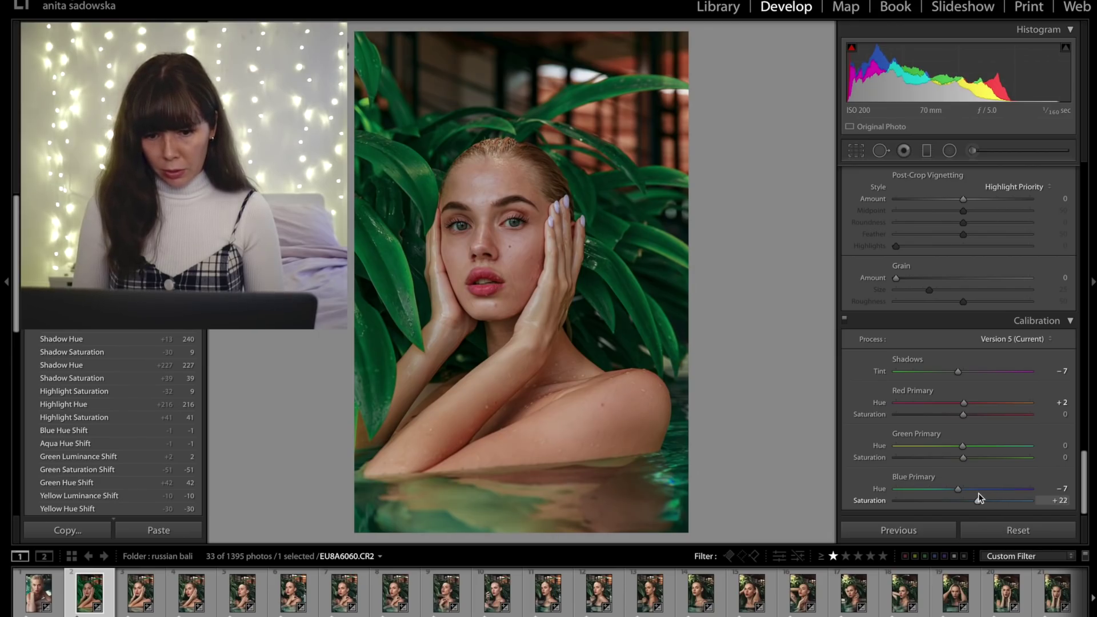
drag(977, 494, 977, 495)
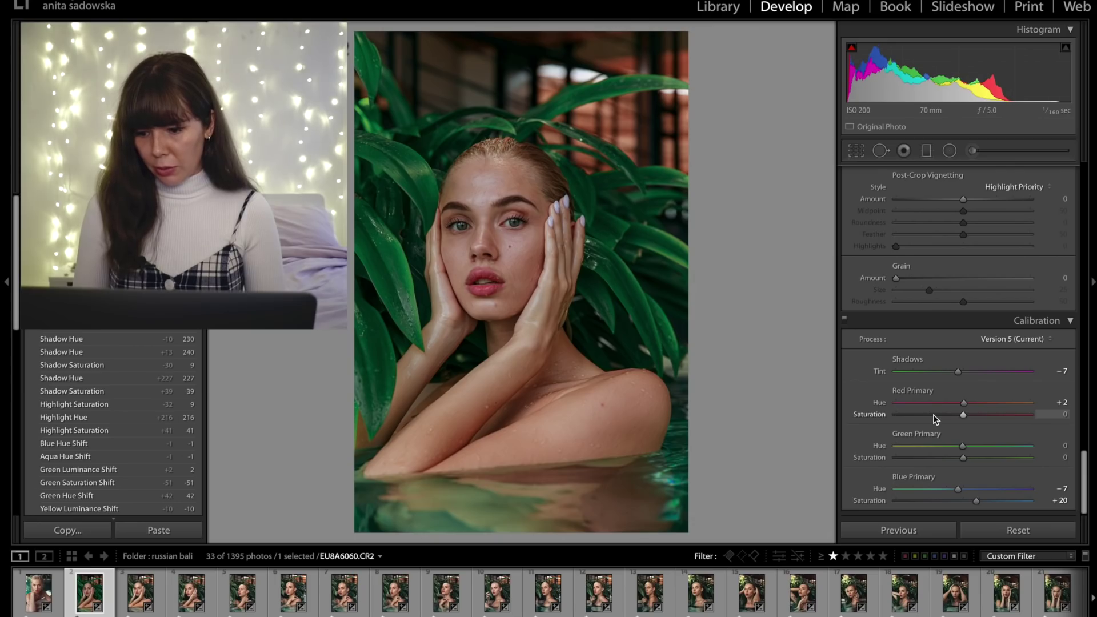
Set up an Adjustment Brush for the eye with Size 4, Exposure 0.28, Highlights 45, Whites 36 and Saturation 18.
scroll(935, 418, up, 10)
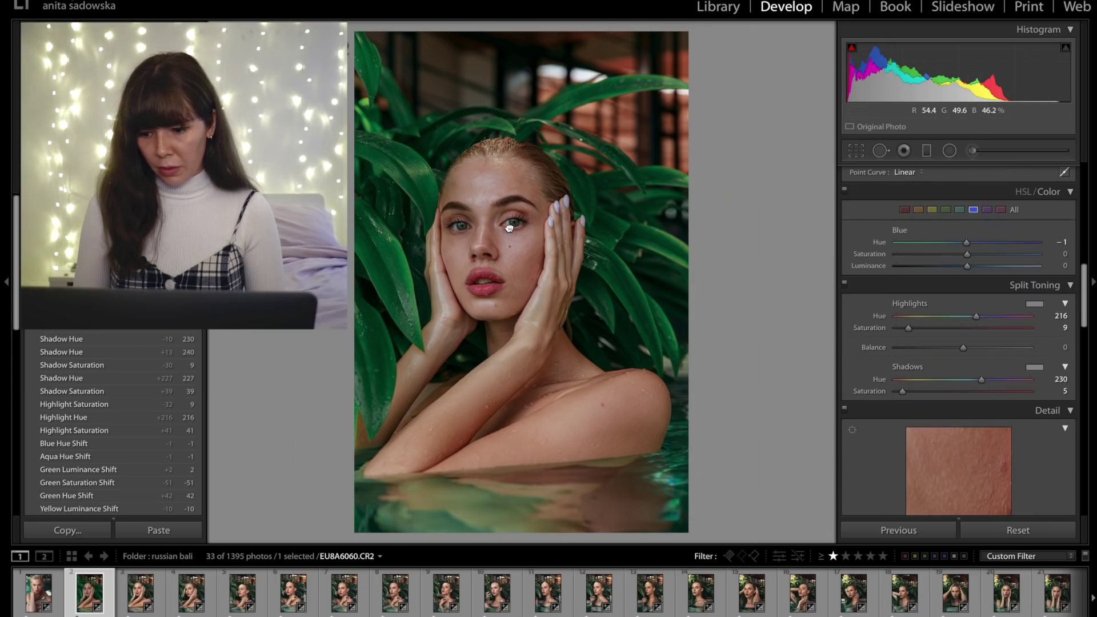
click(510, 228)
click(522, 267)
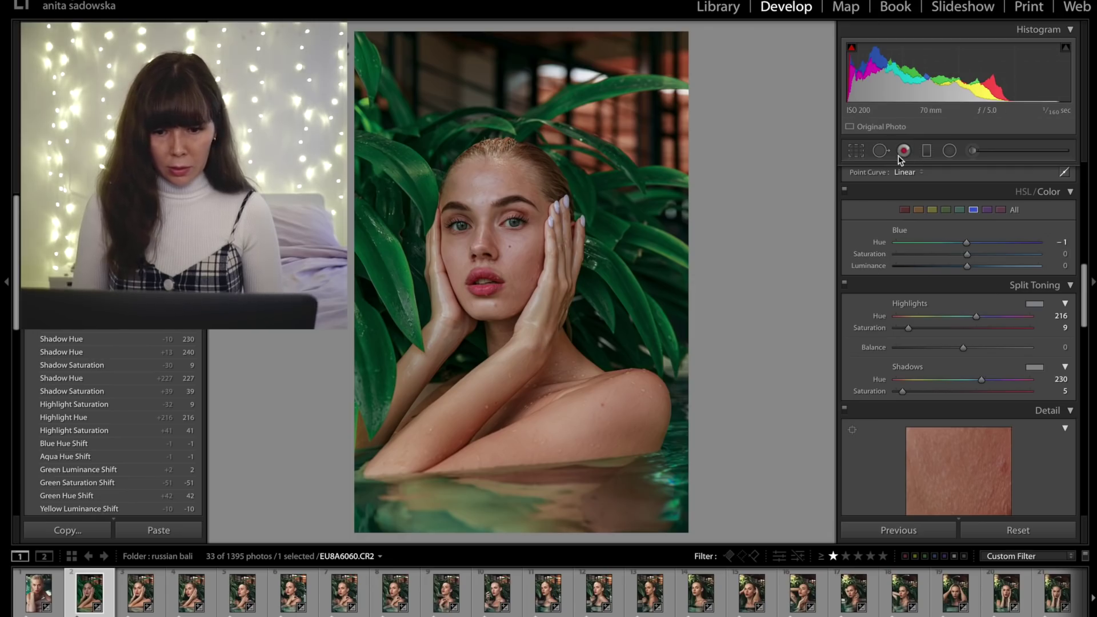
click(974, 151)
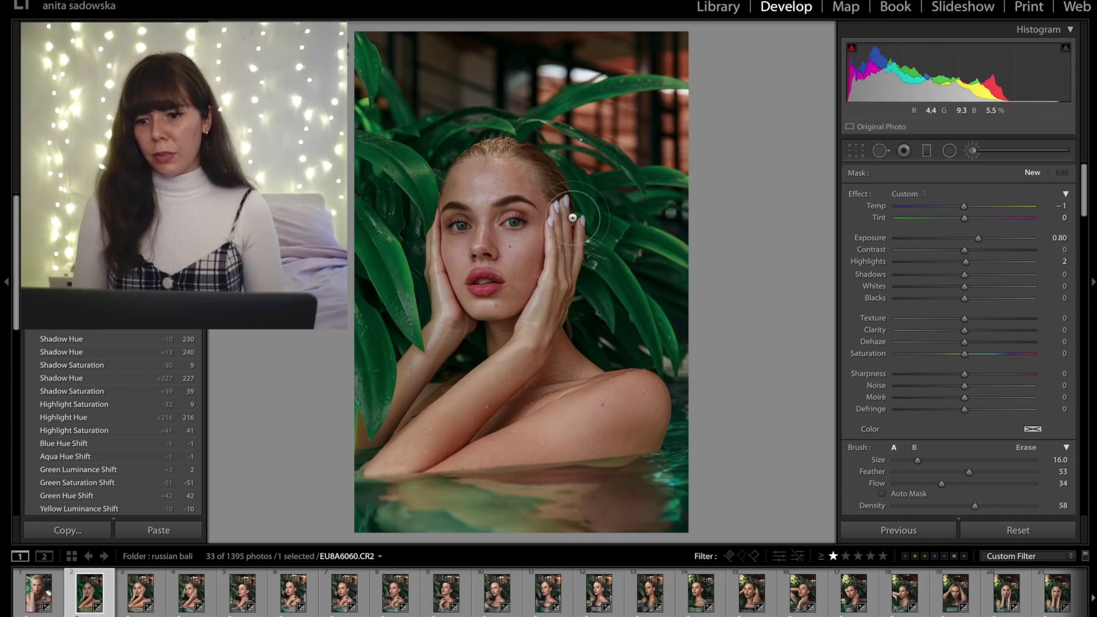
scroll(468, 147, up, 5)
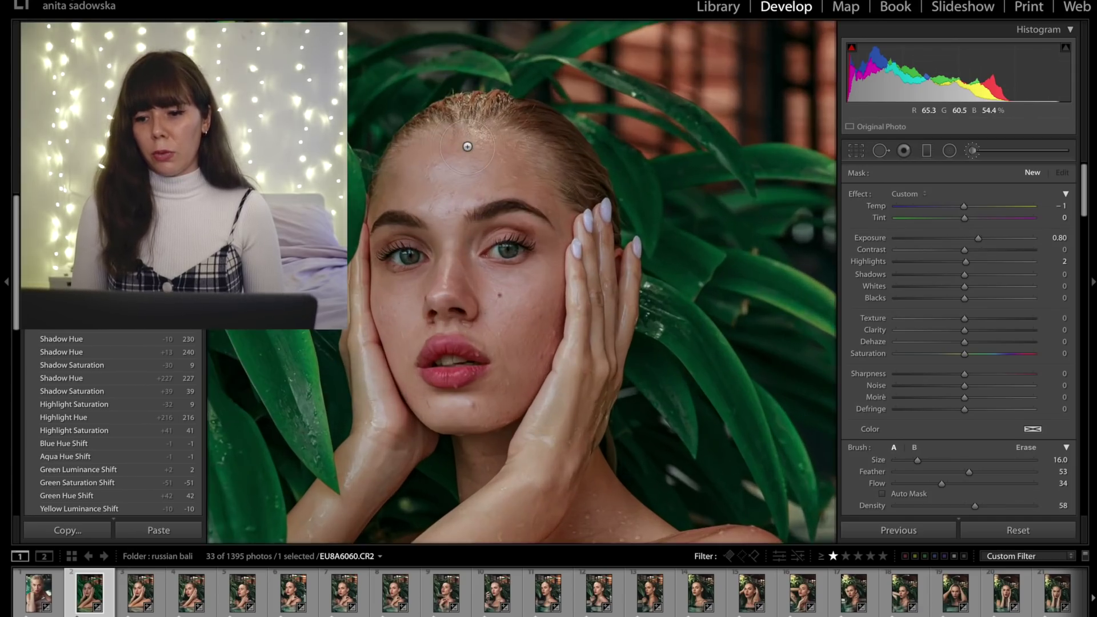
scroll(534, 208, down, 6)
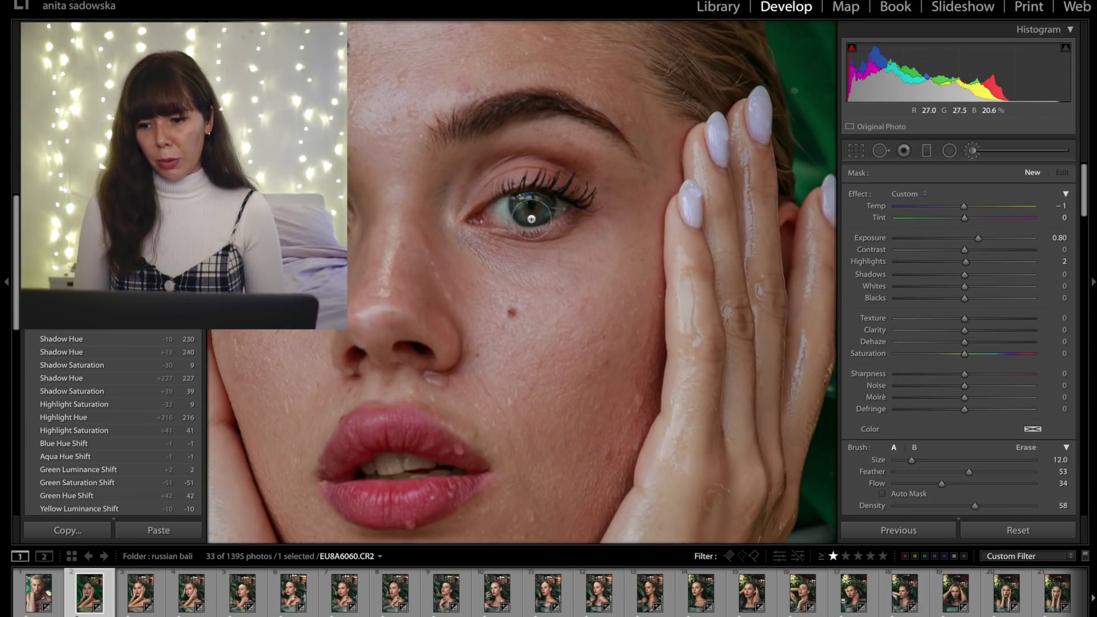
scroll(533, 223, down, 1)
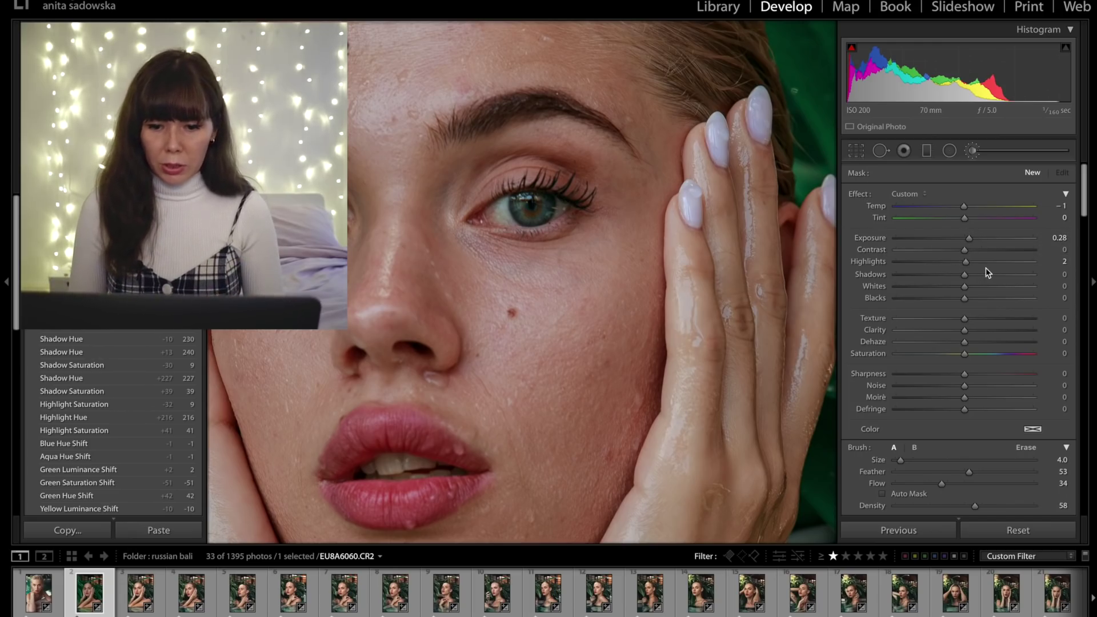
drag(983, 262, 990, 286)
click(991, 284)
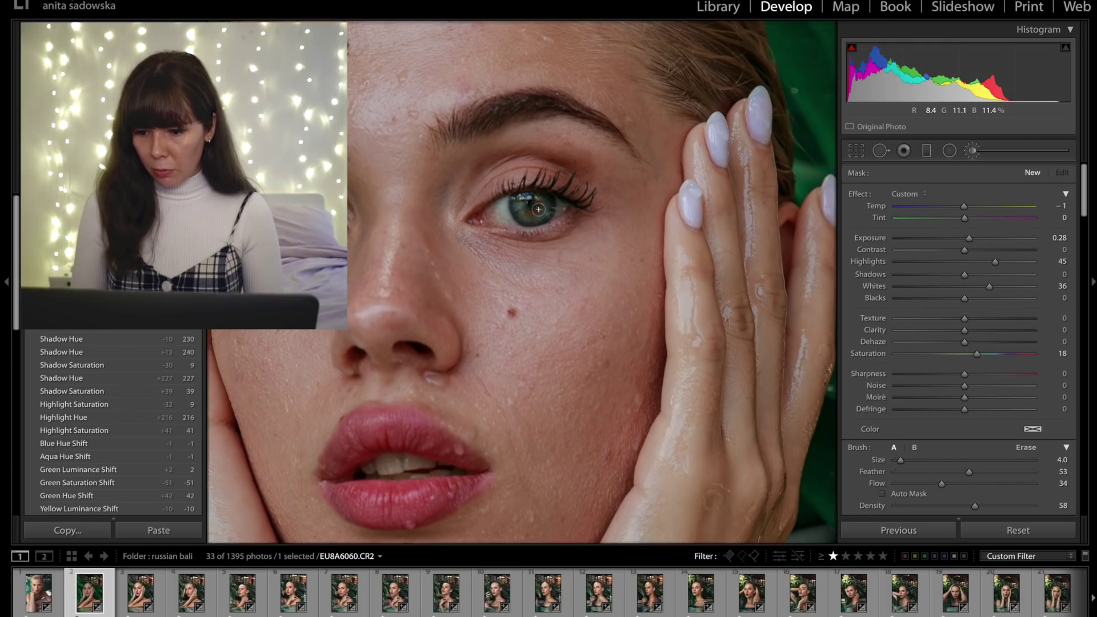
Brush over the iris of the model's eye and set the brushed area's Saturation to 35.
click(532, 204)
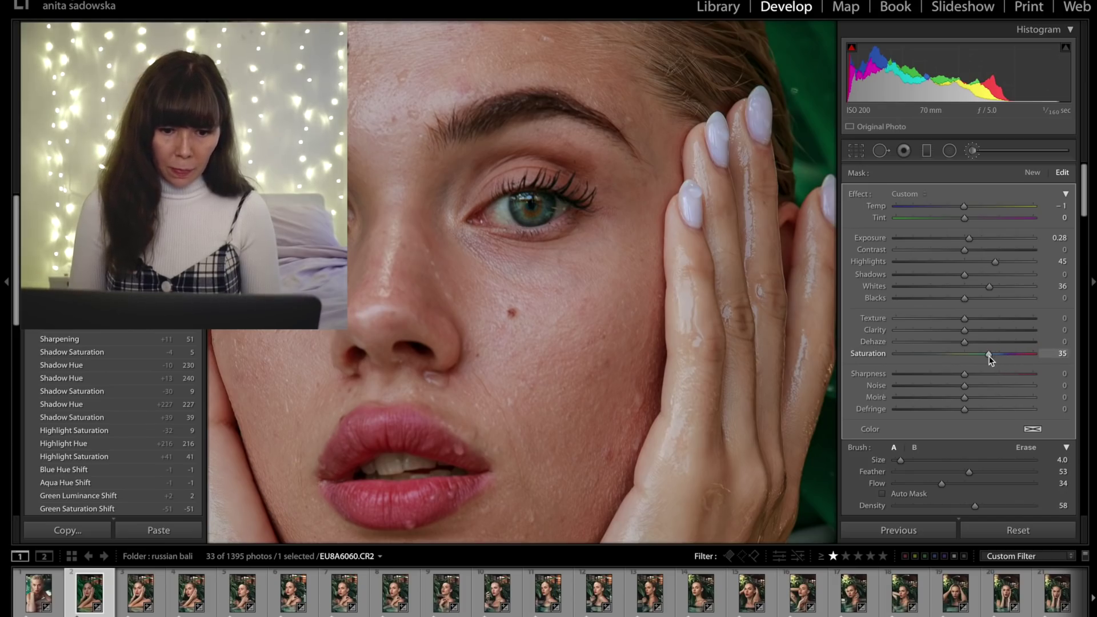
click(977, 151)
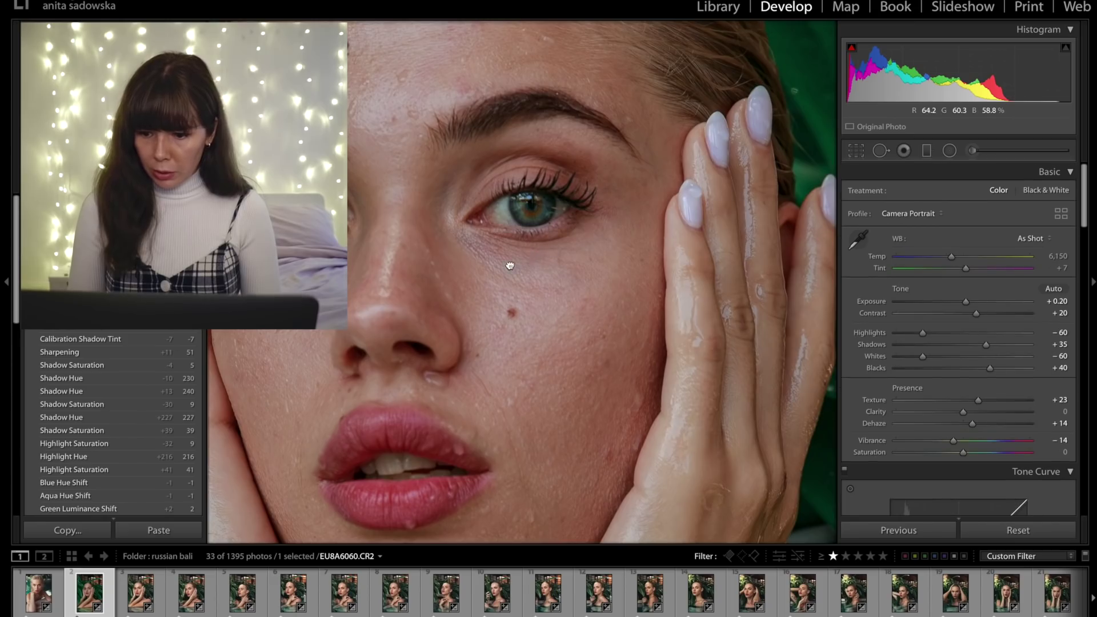
click(510, 265)
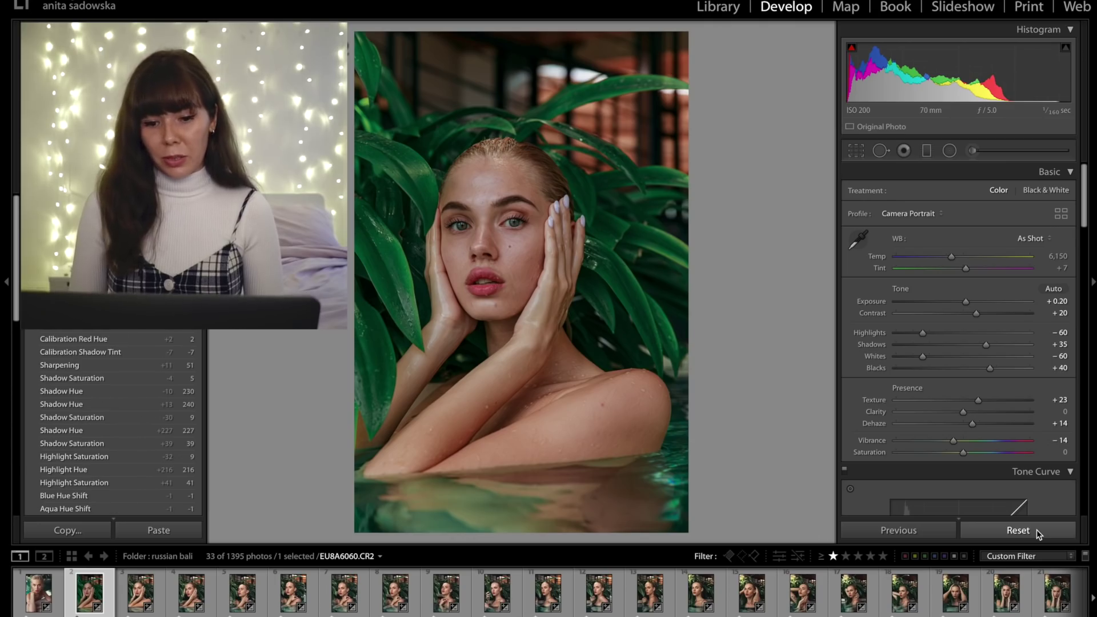
Reset all adjustments to compare with the unedited photo, and undo the reset.
click(1037, 529)
key(ctrl+z)
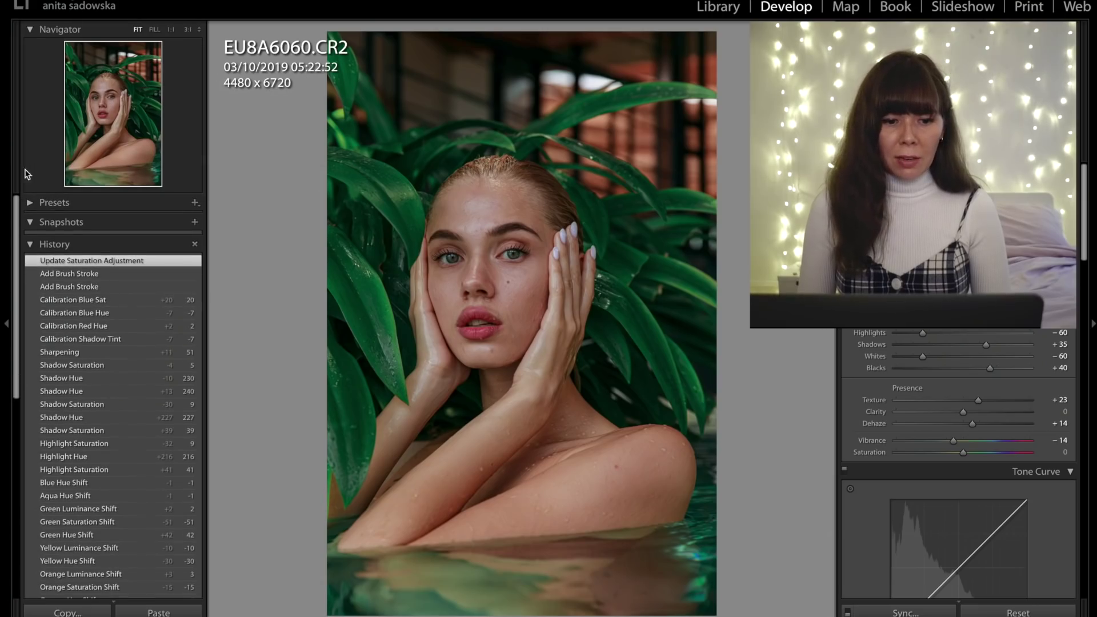
Begin a new develop preset from the current settings and create a preset group named New Presets for it.
click(30, 204)
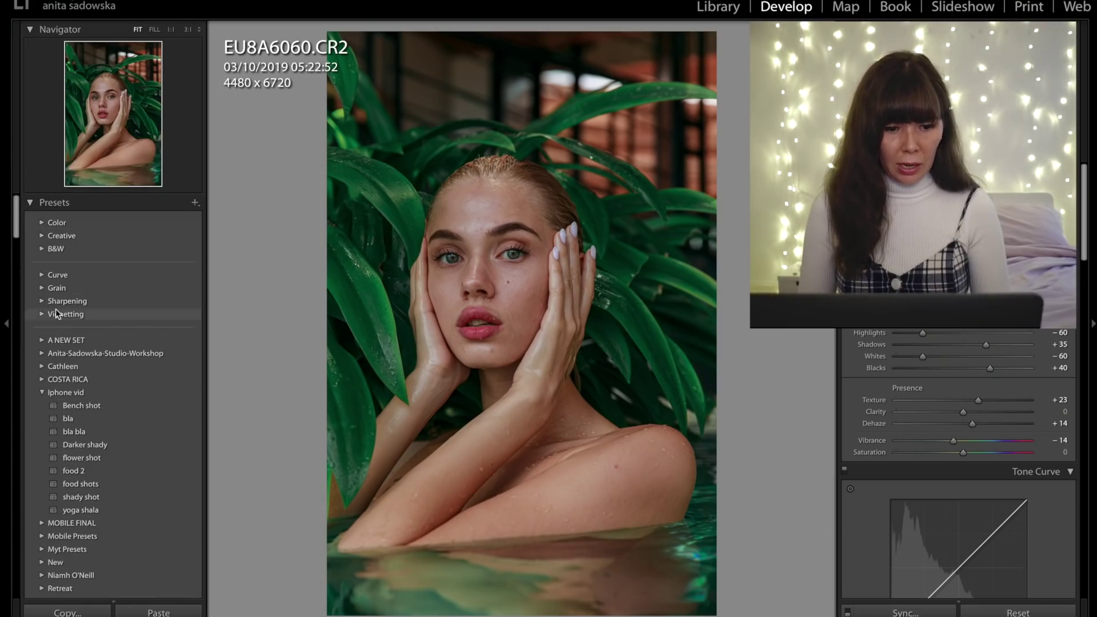
click(41, 393)
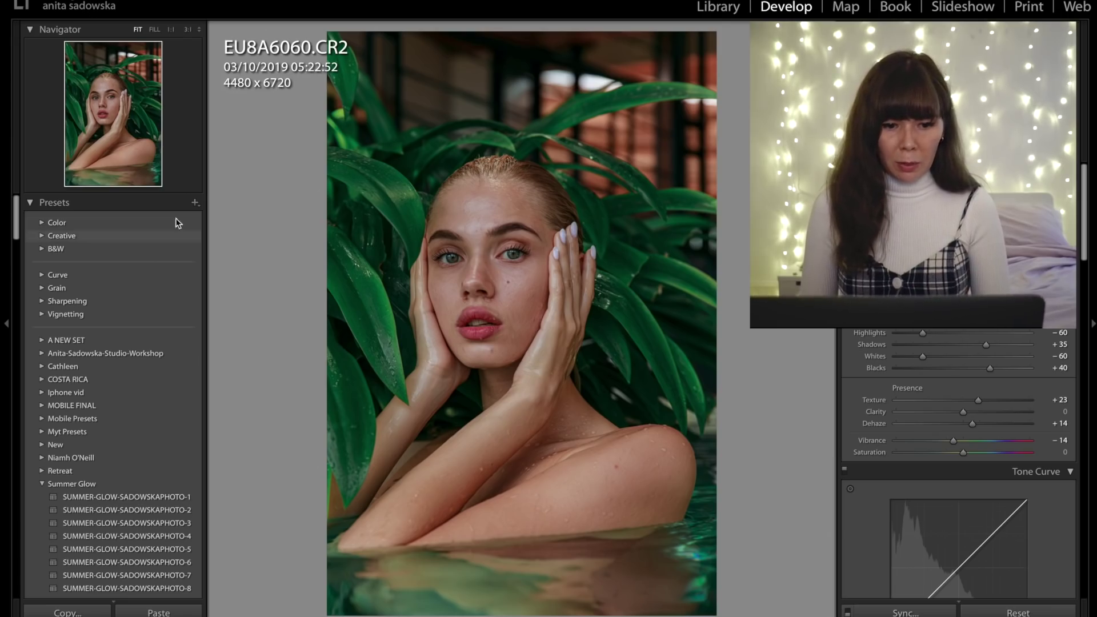
click(195, 202)
click(223, 216)
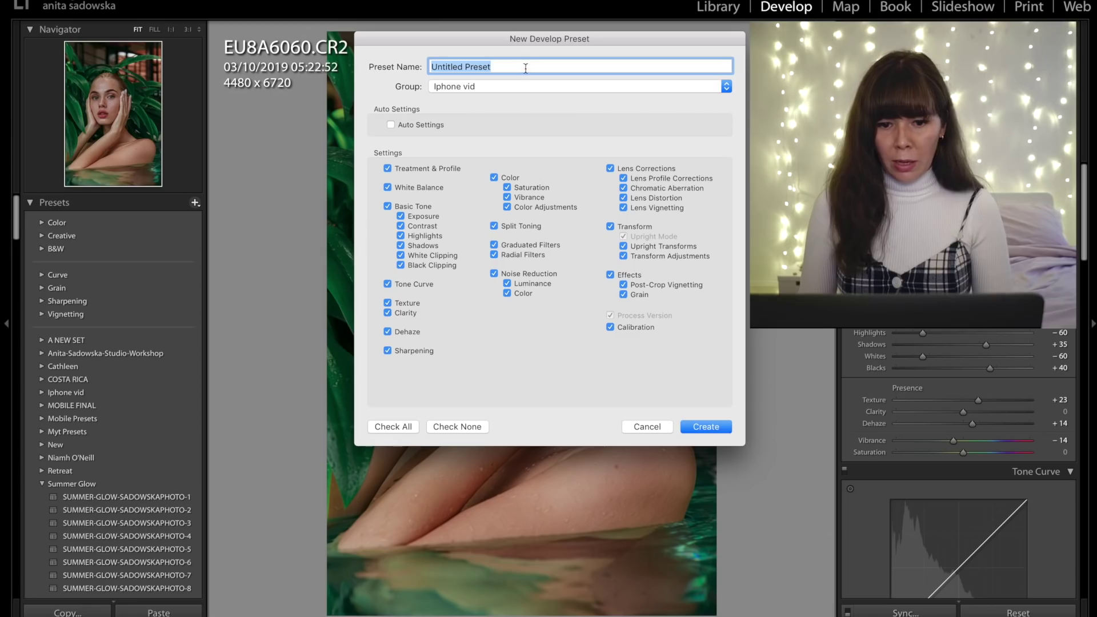
click(474, 87)
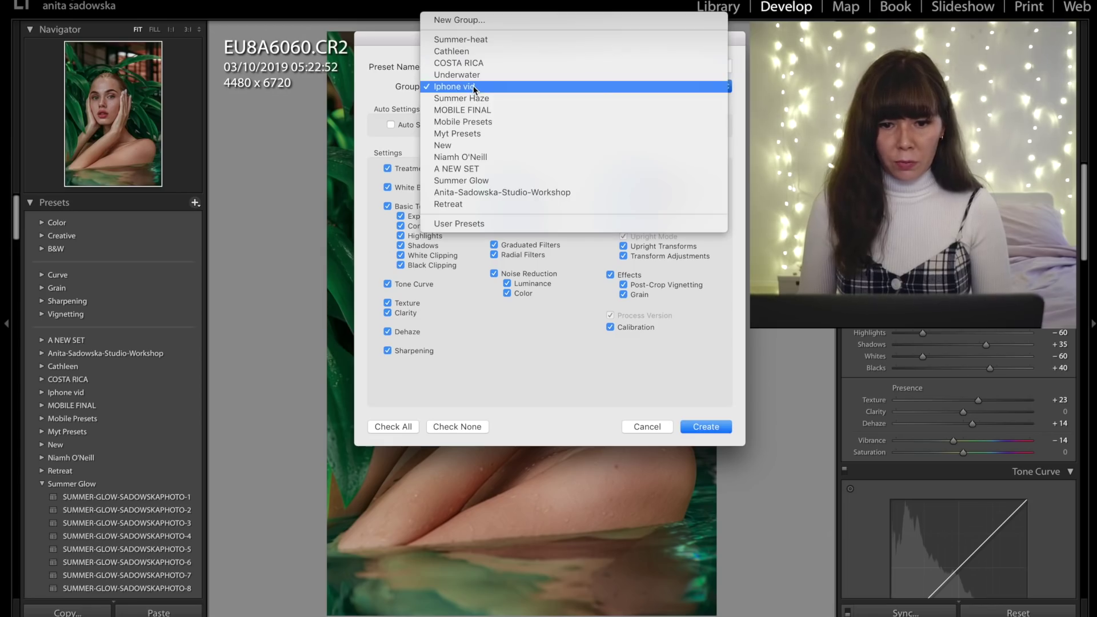
click(451, 21)
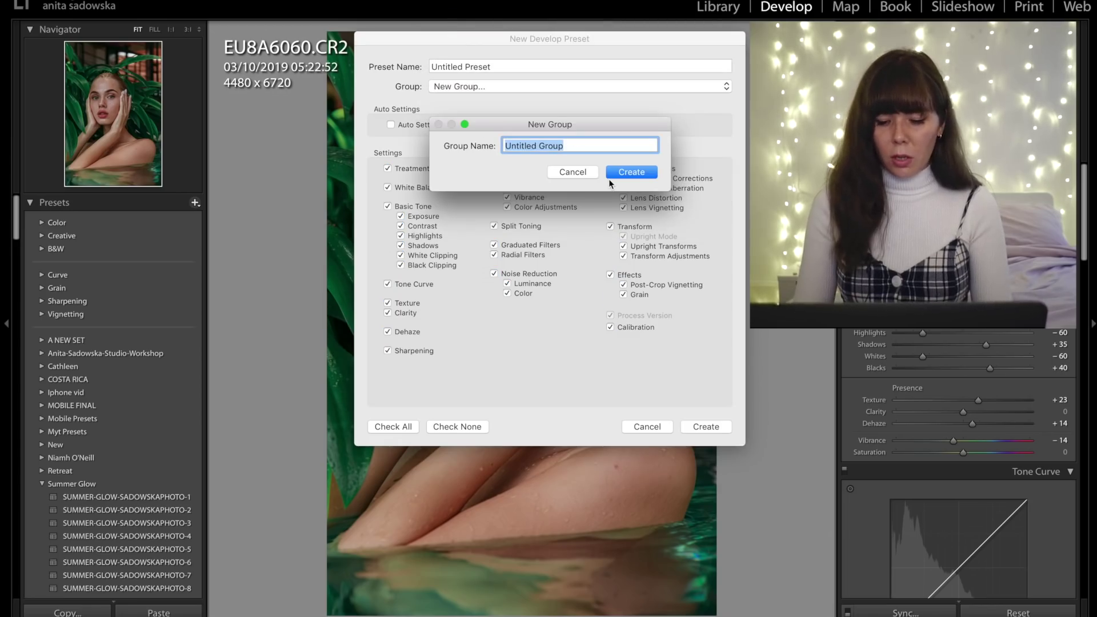
text(New Presets)
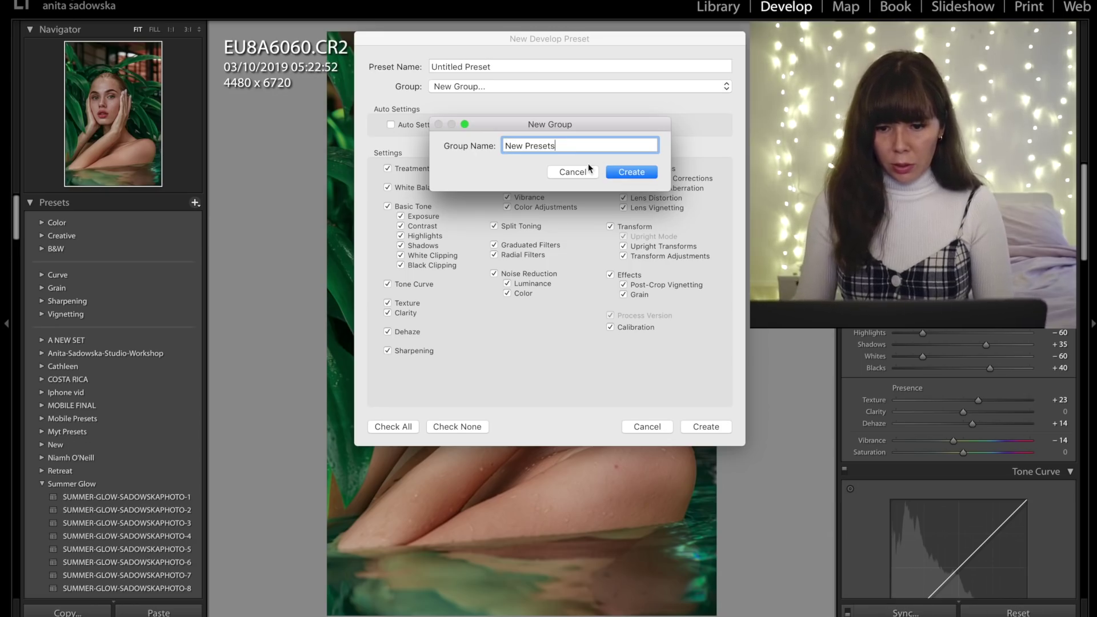
click(622, 172)
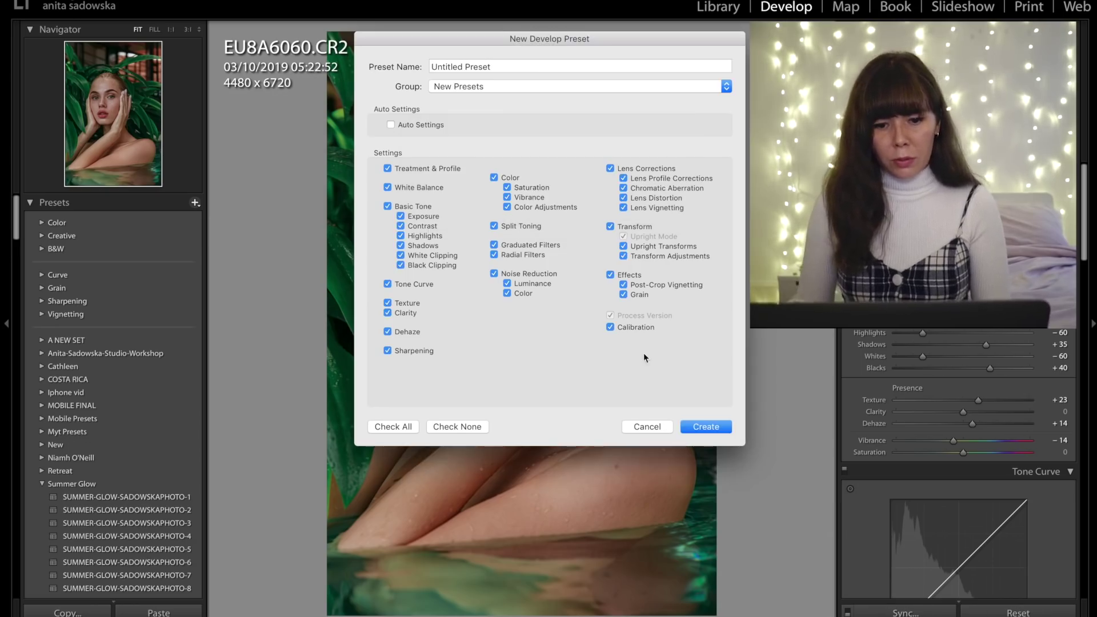
Name the develop preset Preset 1 and save it in the New Presets group.
click(513, 64)
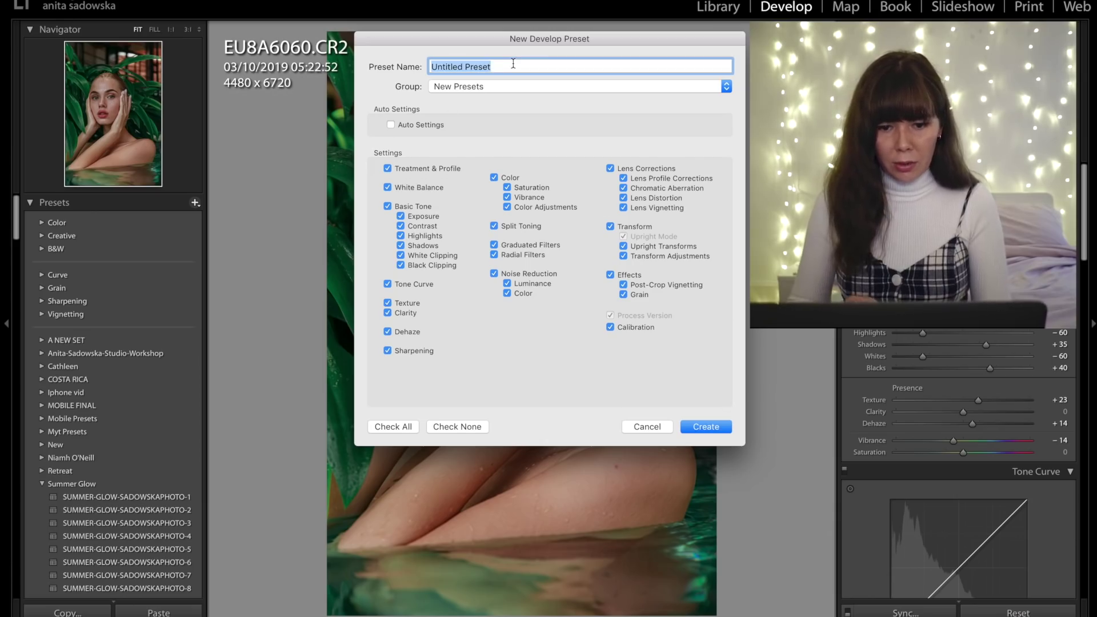
text(Preset 1)
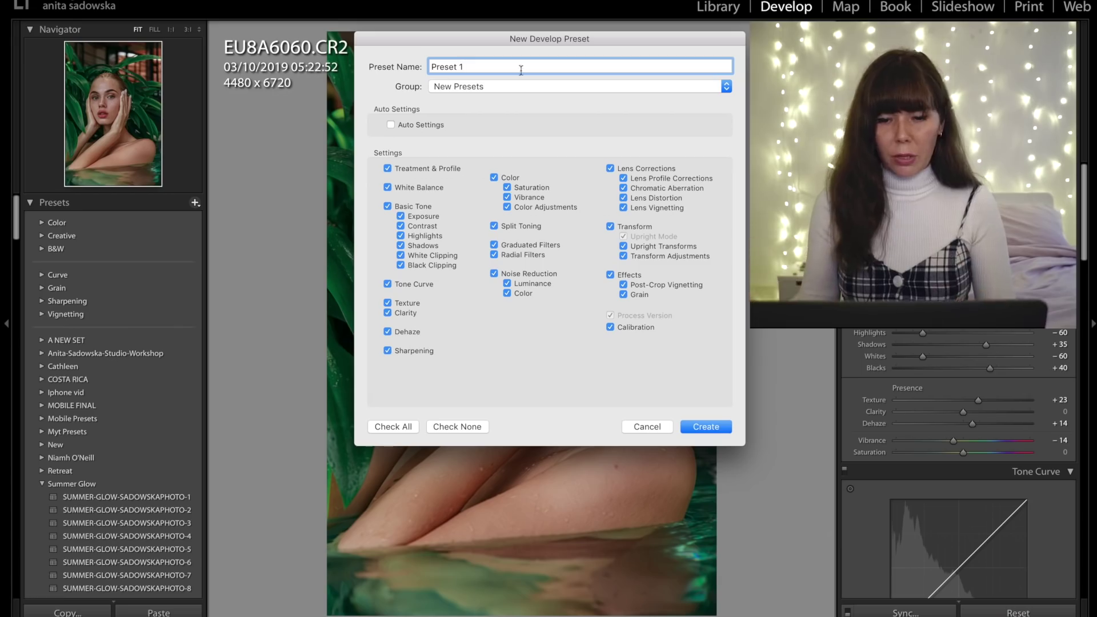
click(709, 426)
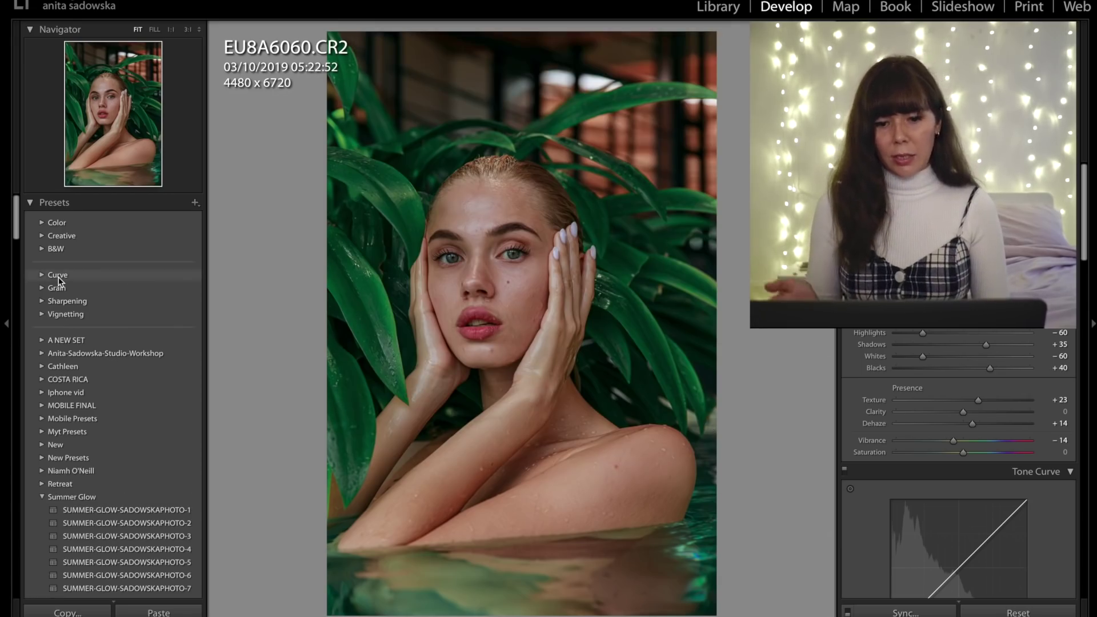